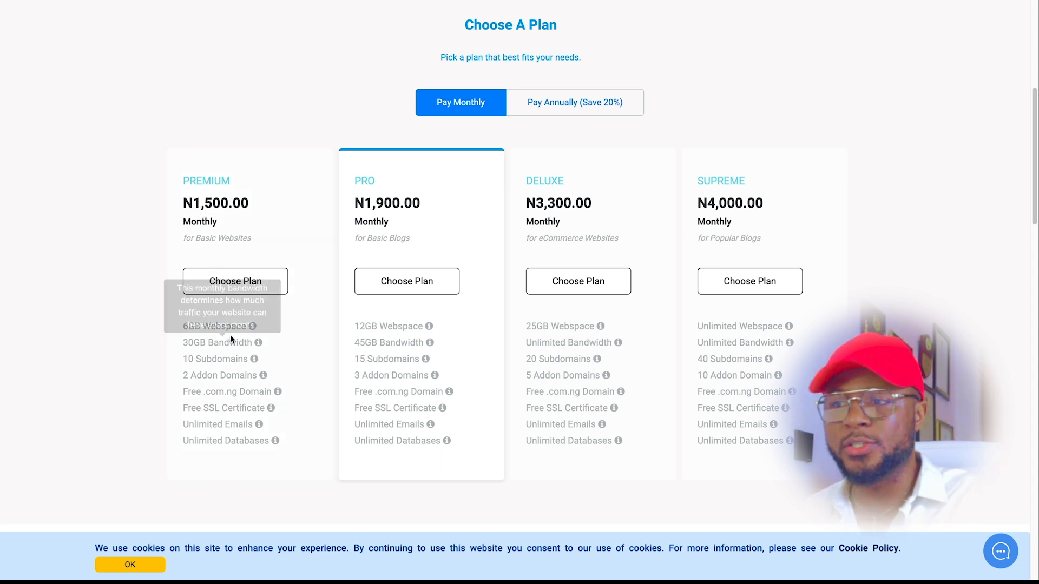
# - Compare the features of the Premium hosting plan and choose that plan
pyautogui.moveTo(233, 363)
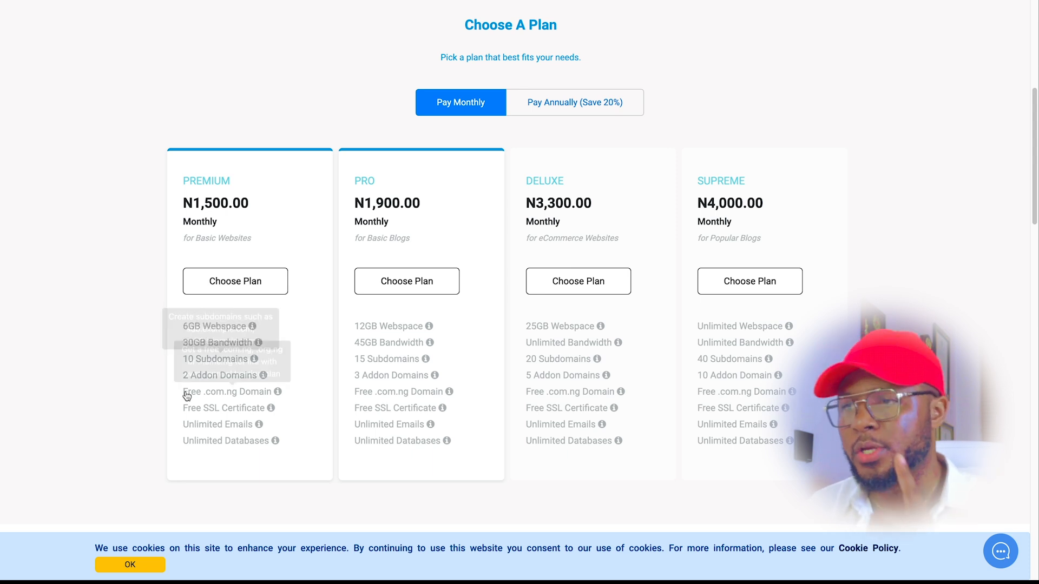
pyautogui.moveTo(192, 379)
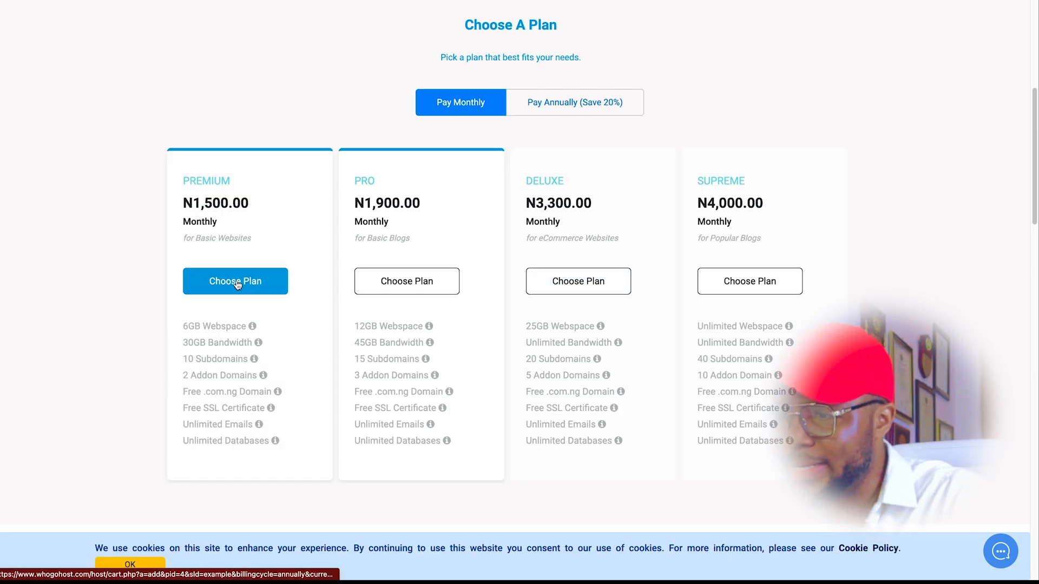
pyautogui.click(236, 283)
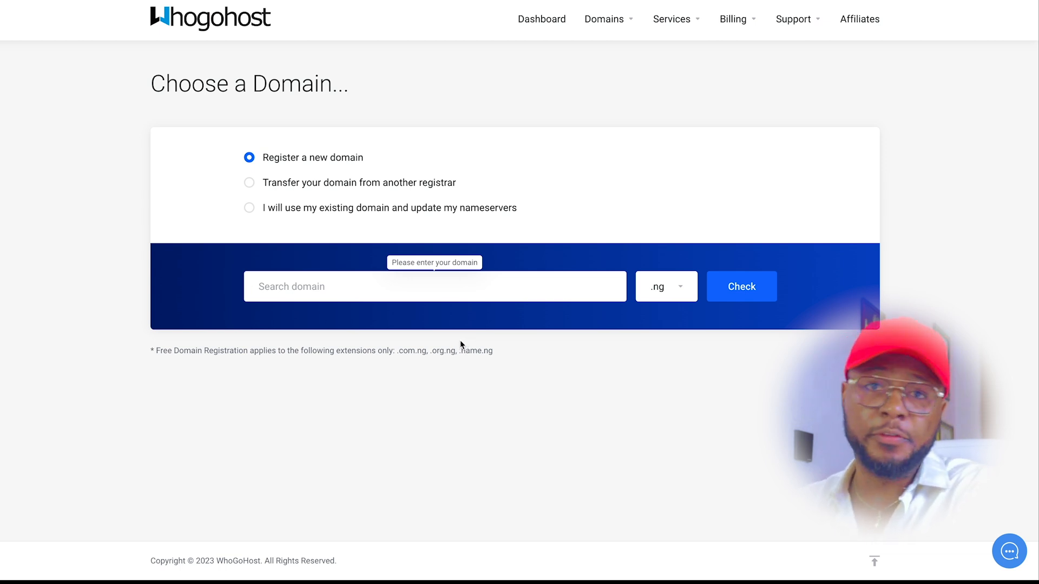
# - Check the availability of 7figurebossuniversity with the .com.ng extension as a new domain registration
pyautogui.write('7figurebossuniversity')
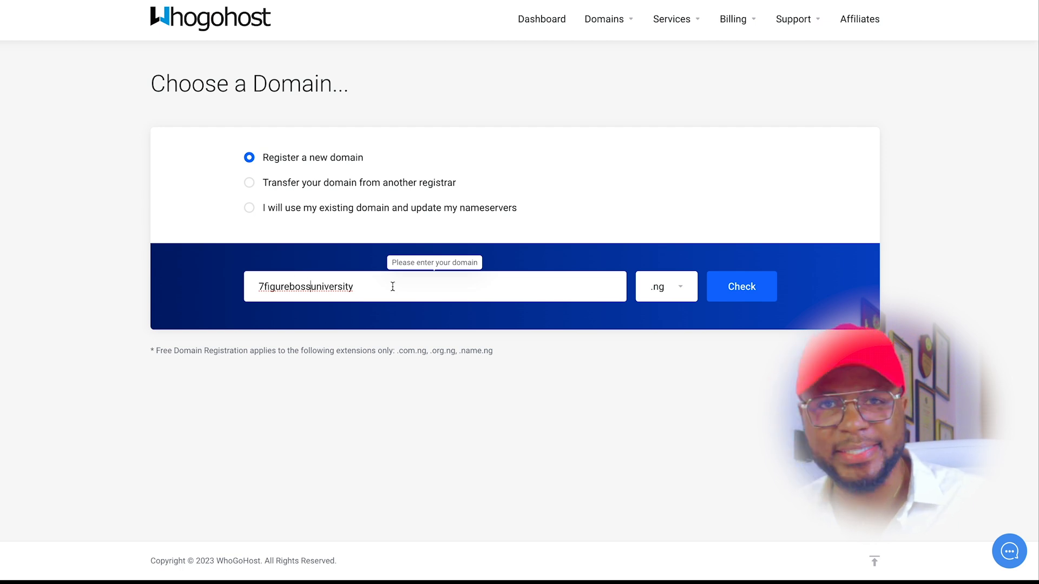
pyautogui.click(683, 292)
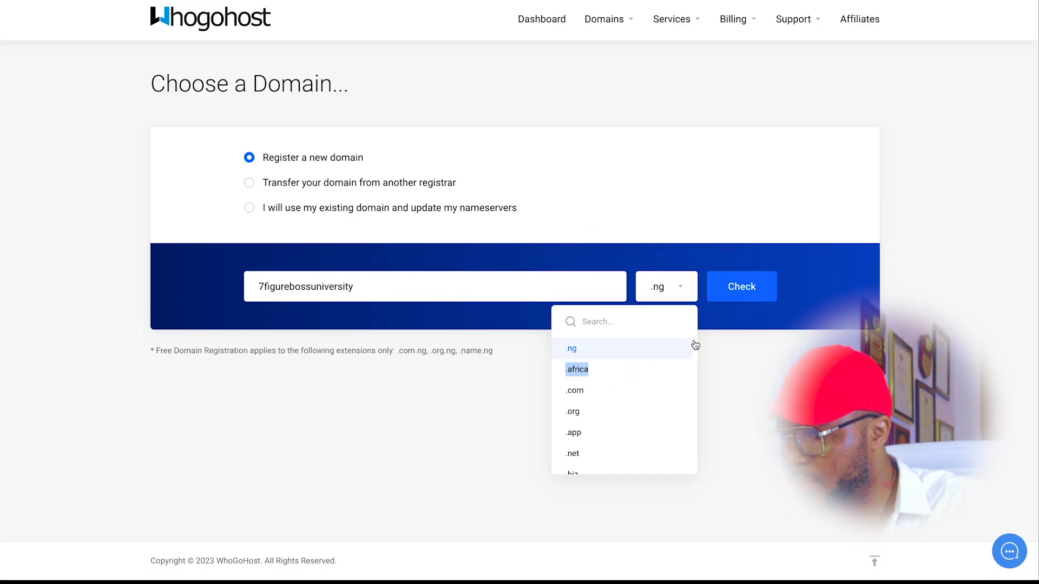
pyautogui.scroll(-5, 816, 319)
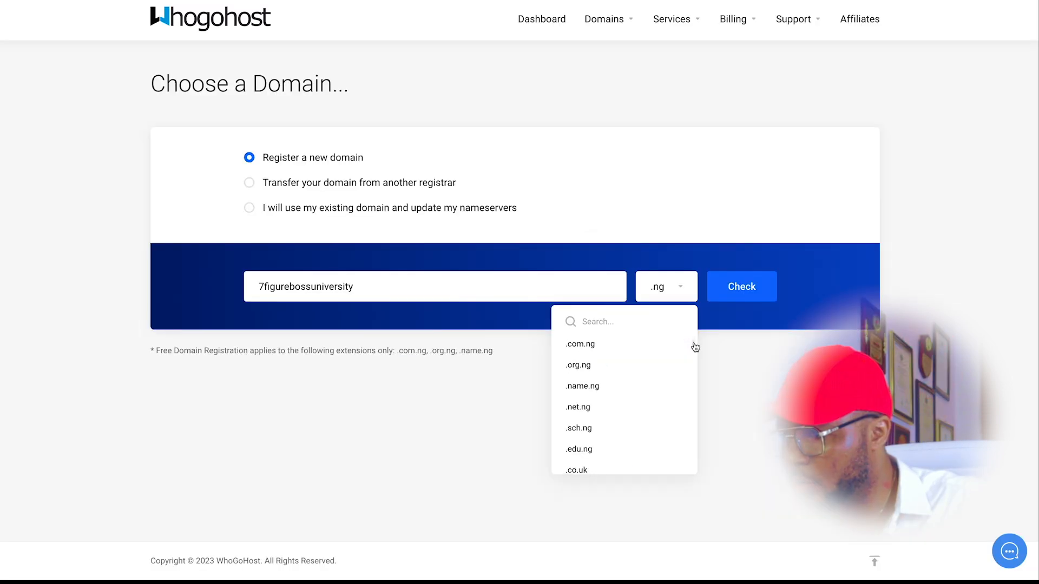
pyautogui.click(602, 344)
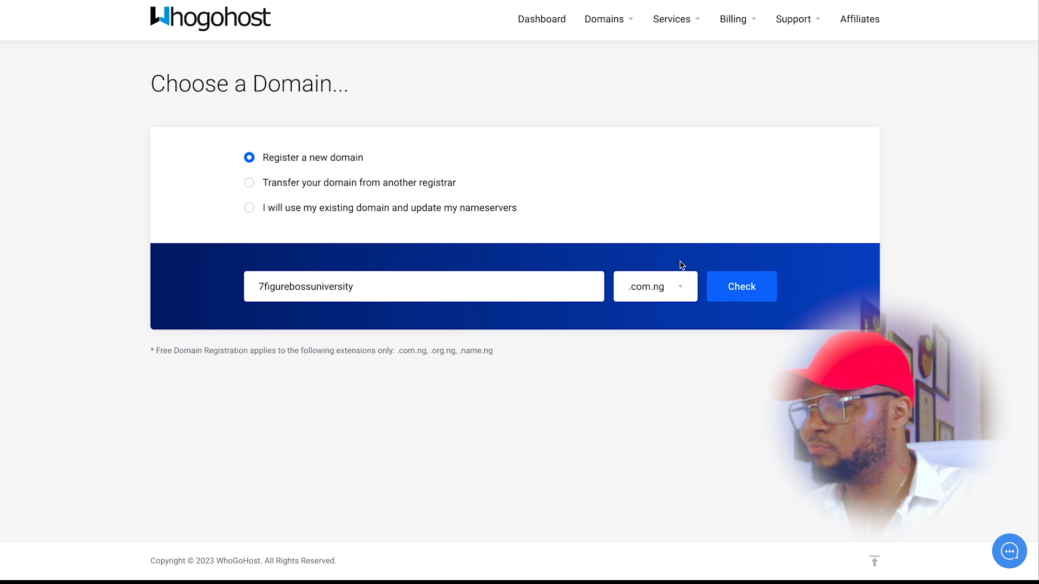
pyautogui.click(730, 281)
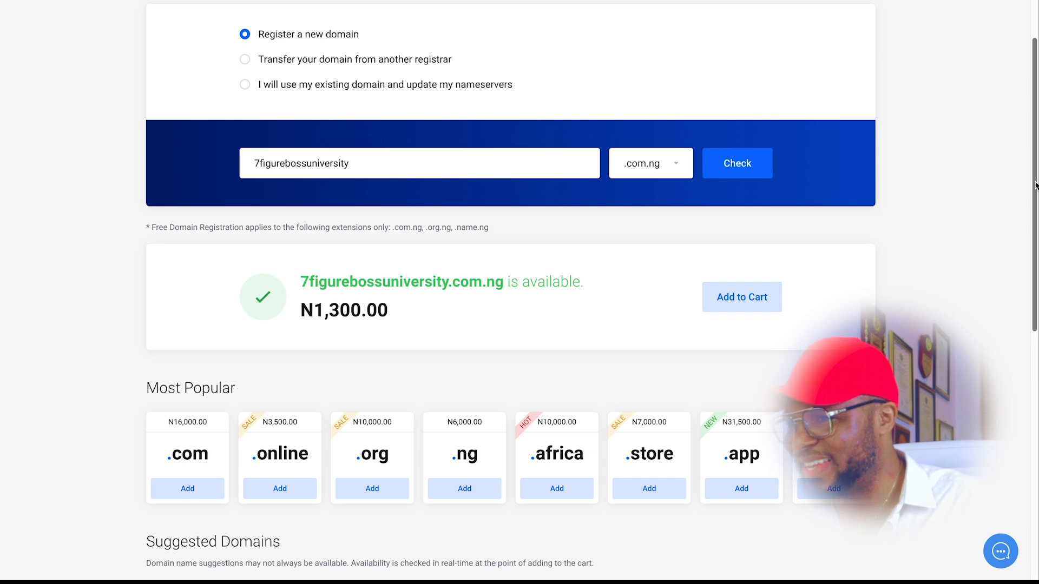
# - Add 7figurebossuniversity.com.ng to the cart and continue to the hosting configuration
pyautogui.scroll(-7, 1017, 374)
pyautogui.scroll(6, 1018, 374)
pyautogui.click(751, 262)
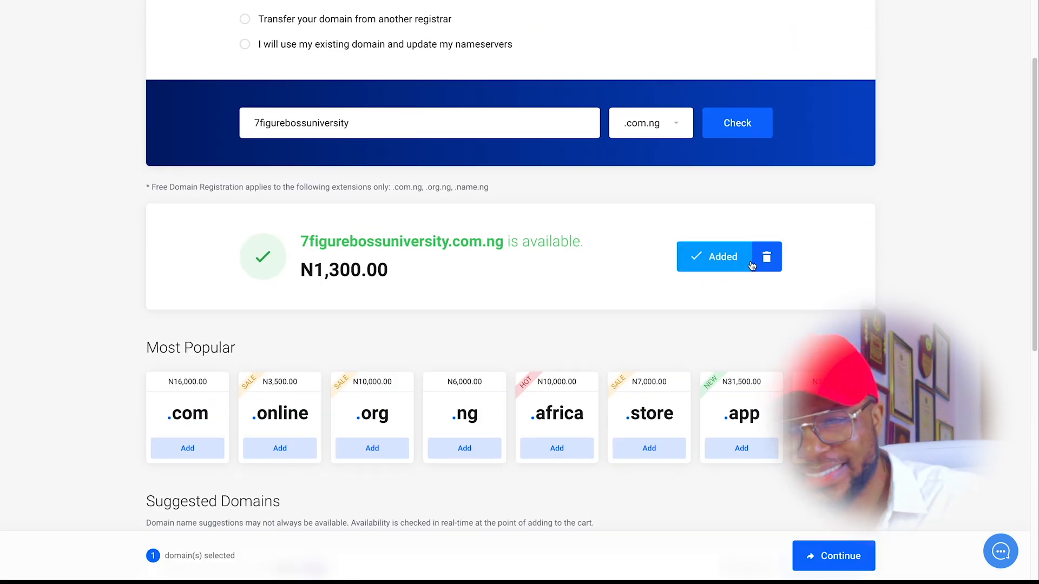
pyautogui.click(829, 557)
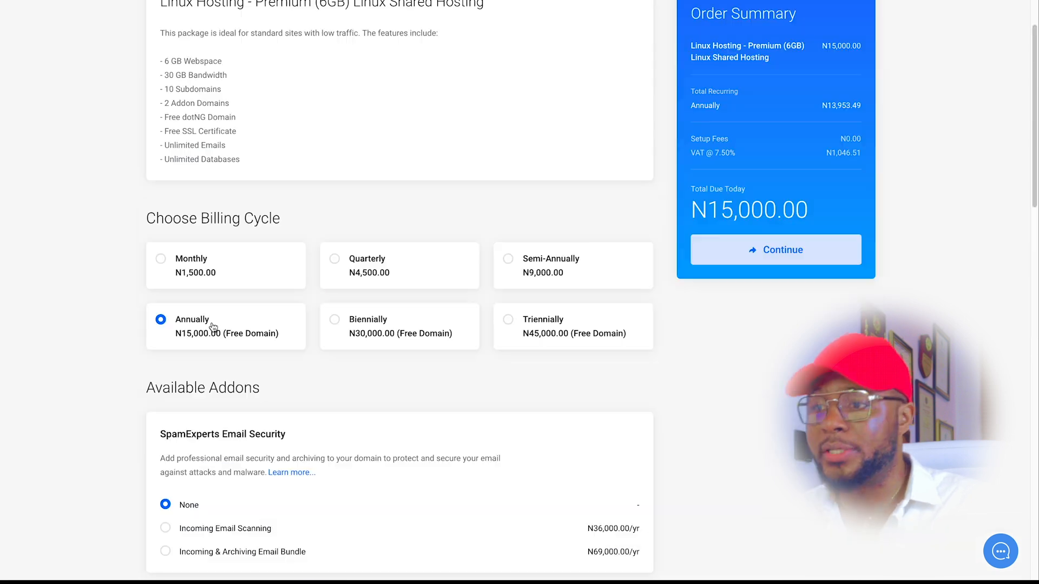
# - Examine the billing cycles, available addons, additional services and order summary of the Premium hosting package
pyautogui.scroll(-4, 295, 48)
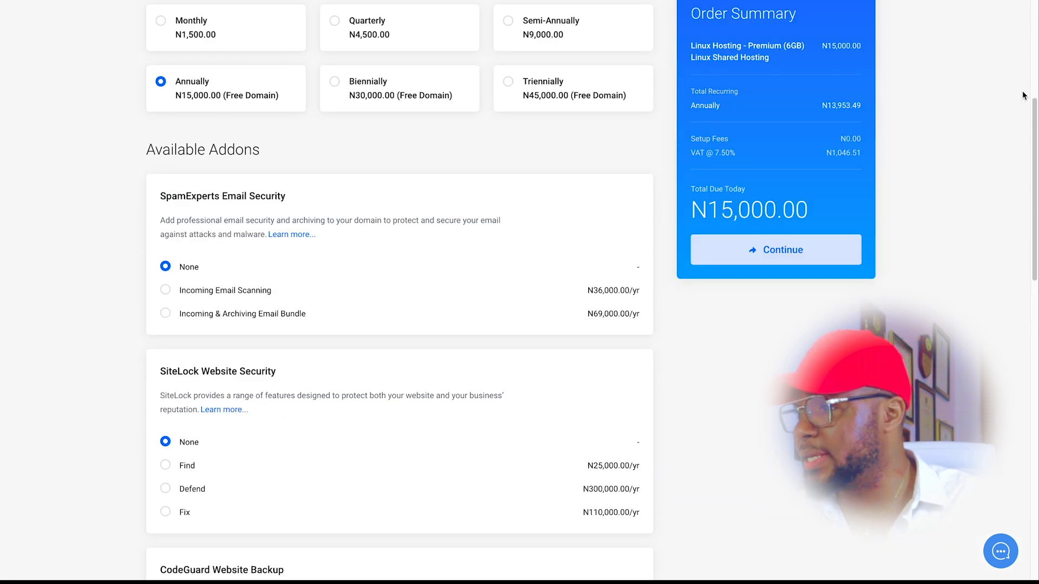
pyautogui.scroll(6, 1022, 93)
pyautogui.scroll(-2, 161, 112)
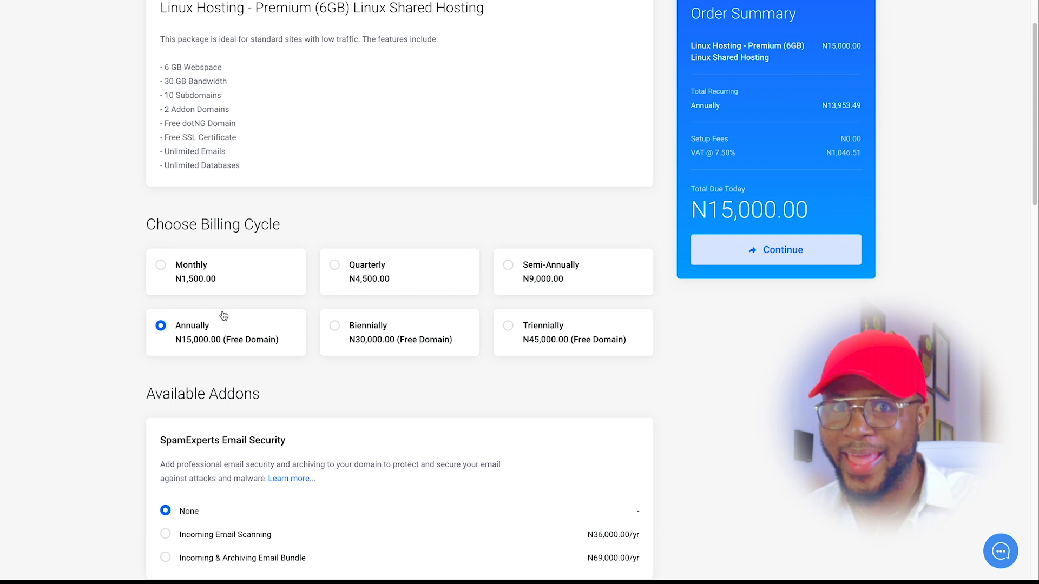
pyautogui.moveTo(1034, 120); pyautogui.dragTo(1005, 233)
pyautogui.scroll(10, 1002, 235)
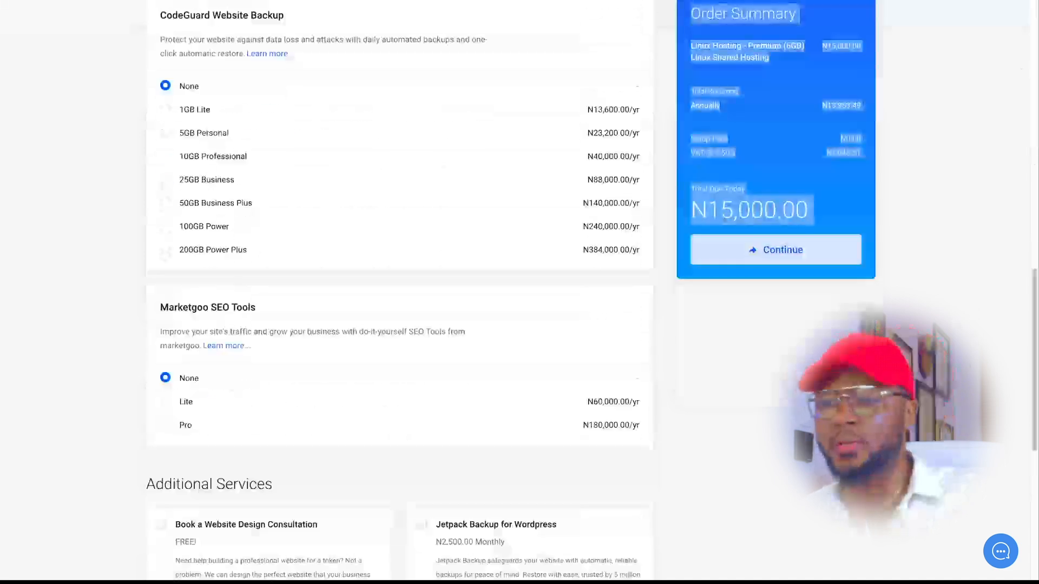
pyautogui.scroll(-6, 914, 298)
pyautogui.scroll(8, 915, 299)
pyautogui.scroll(14, 914, 299)
pyautogui.moveTo(914, 299); pyautogui.dragTo(909, 255)
pyautogui.scroll(-20, 909, 255)
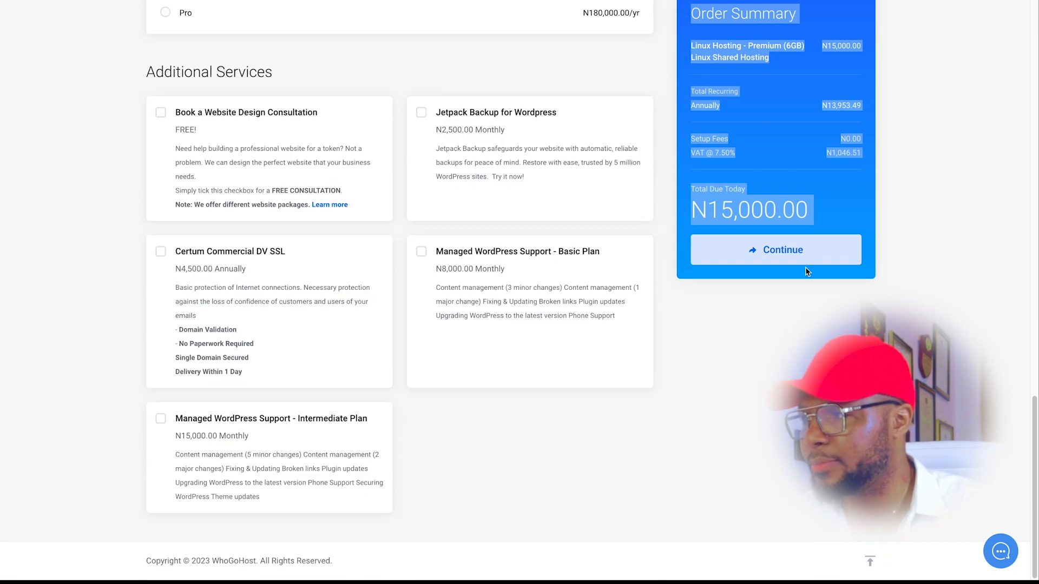
pyautogui.scroll(20, 1020, 381)
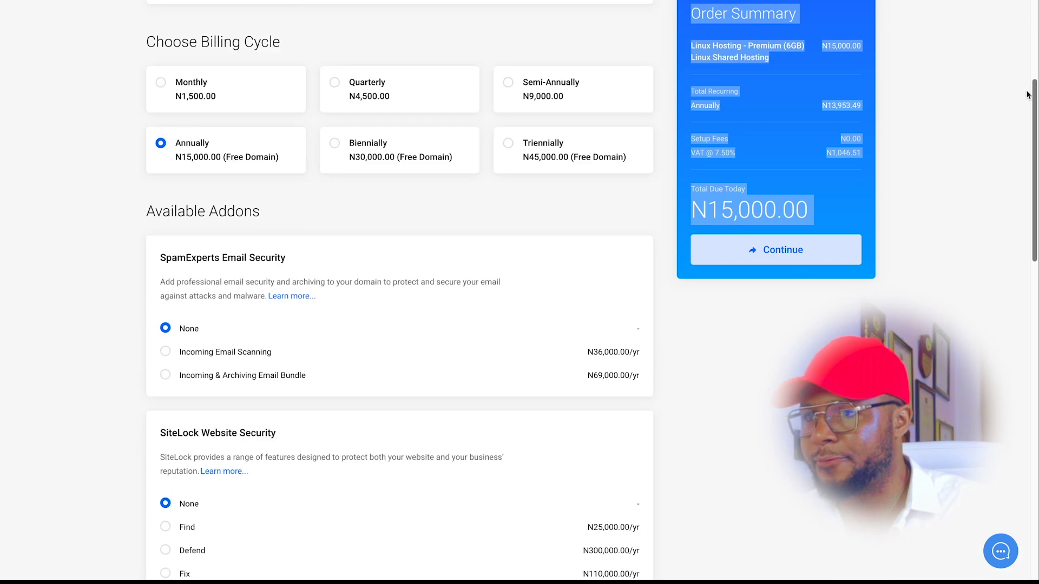
pyautogui.scroll(-14, 1019, 313)
pyautogui.scroll(-5, 1019, 312)
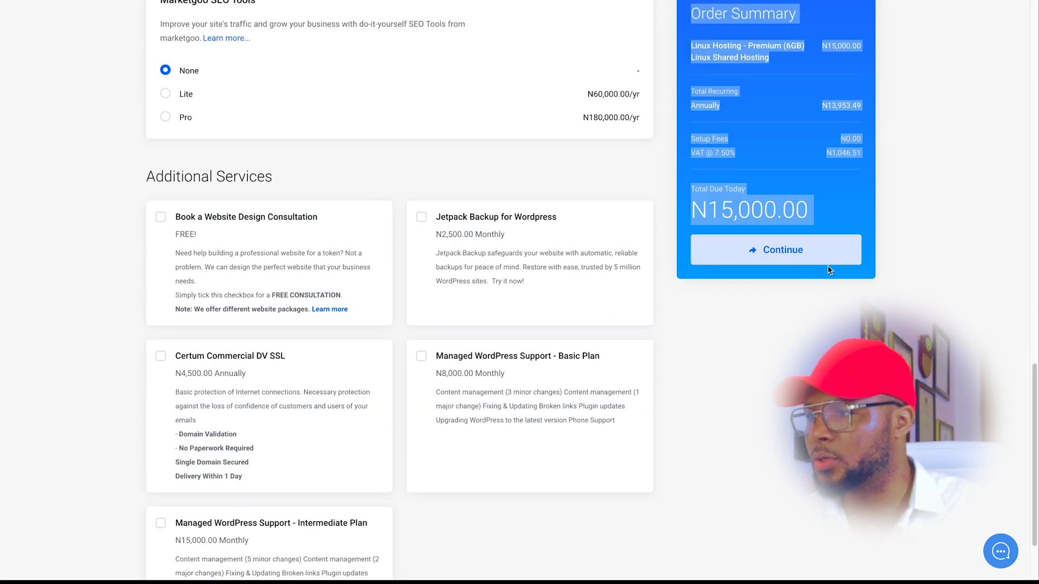
# - Continue to checkout with annual Premium hosting and no recommended extras, and agree to the terms
pyautogui.click(788, 245)
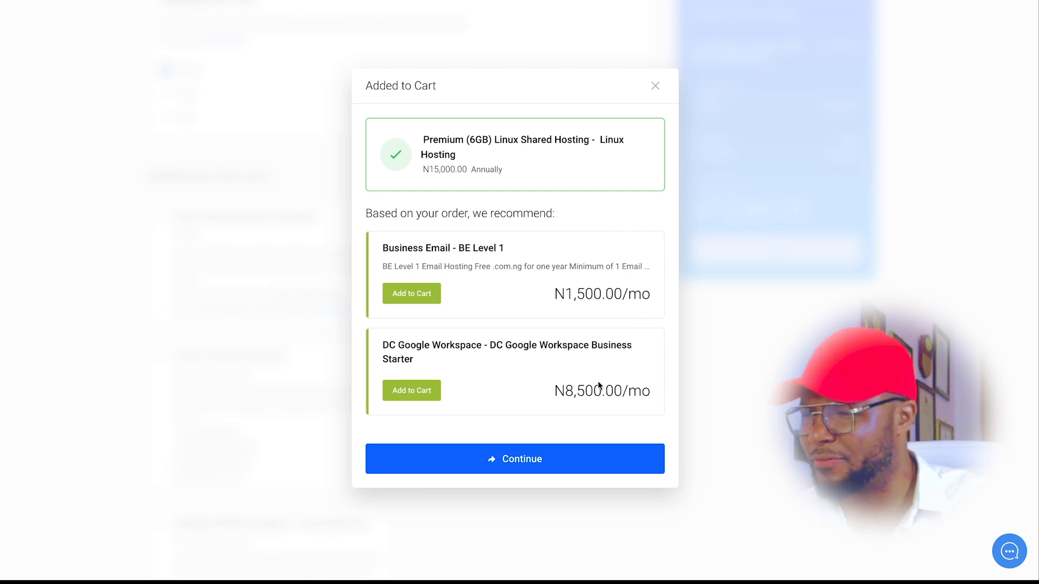
pyautogui.click(535, 467)
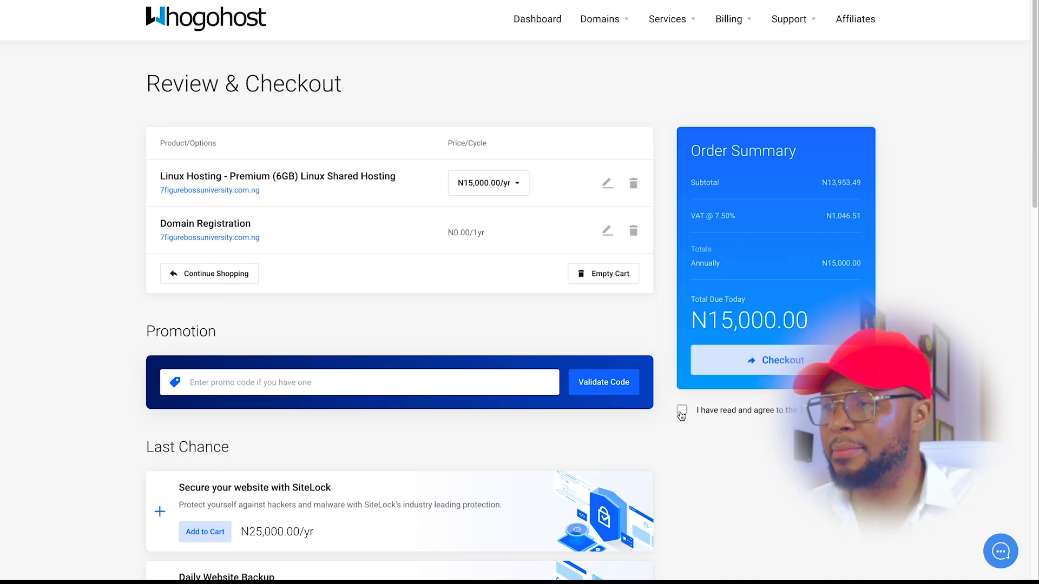
pyautogui.click(681, 412)
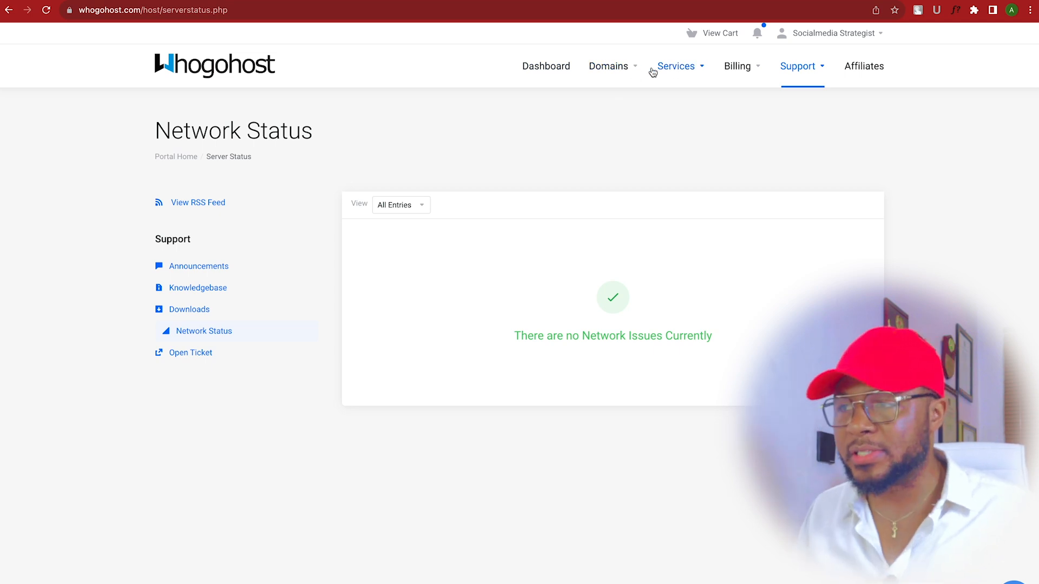
# - Look through the account's domain and service options and open the list of owned services
pyautogui.click(622, 66)
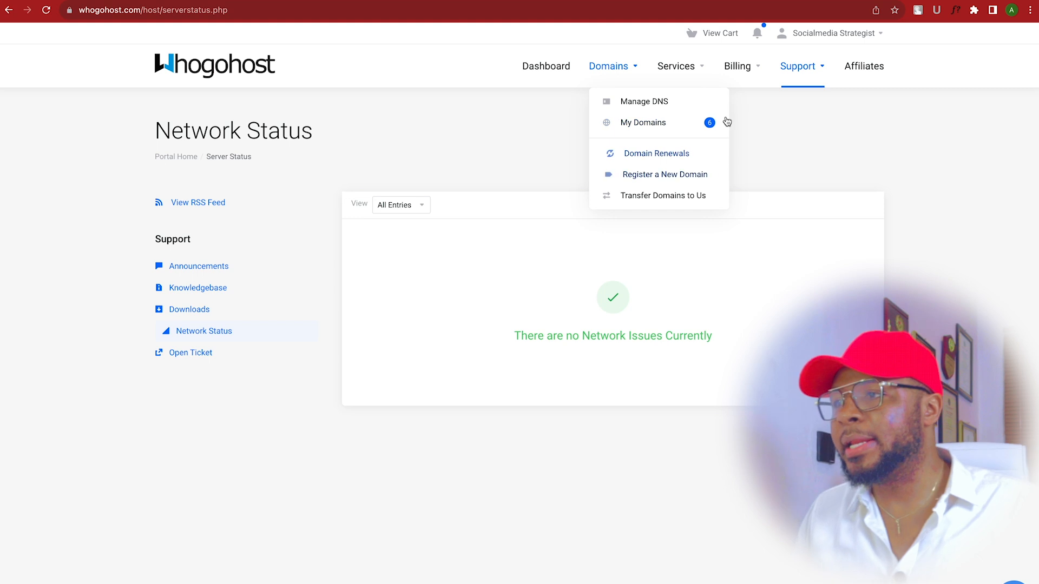
pyautogui.click(688, 67)
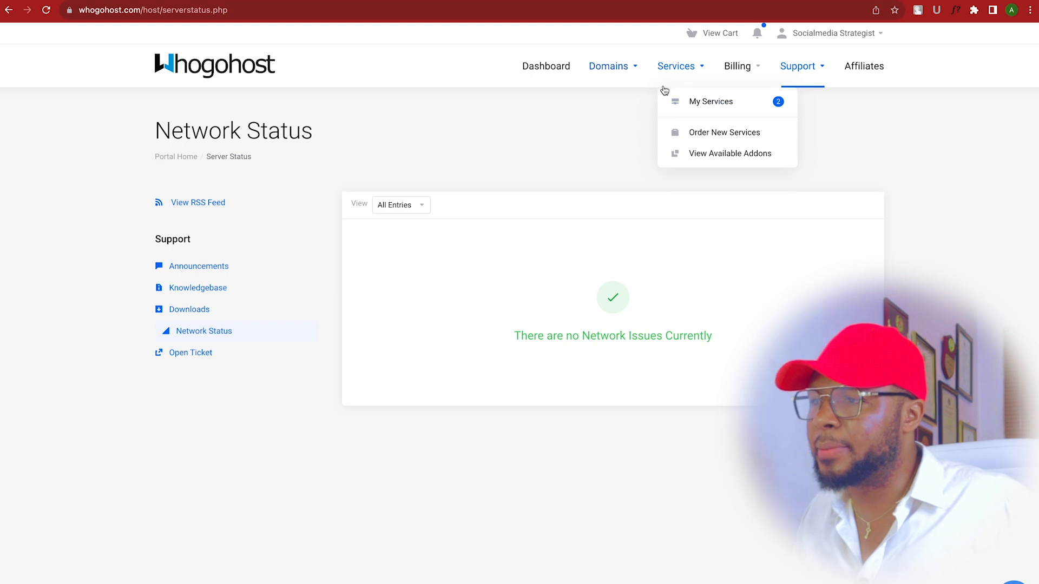
pyautogui.click(727, 105)
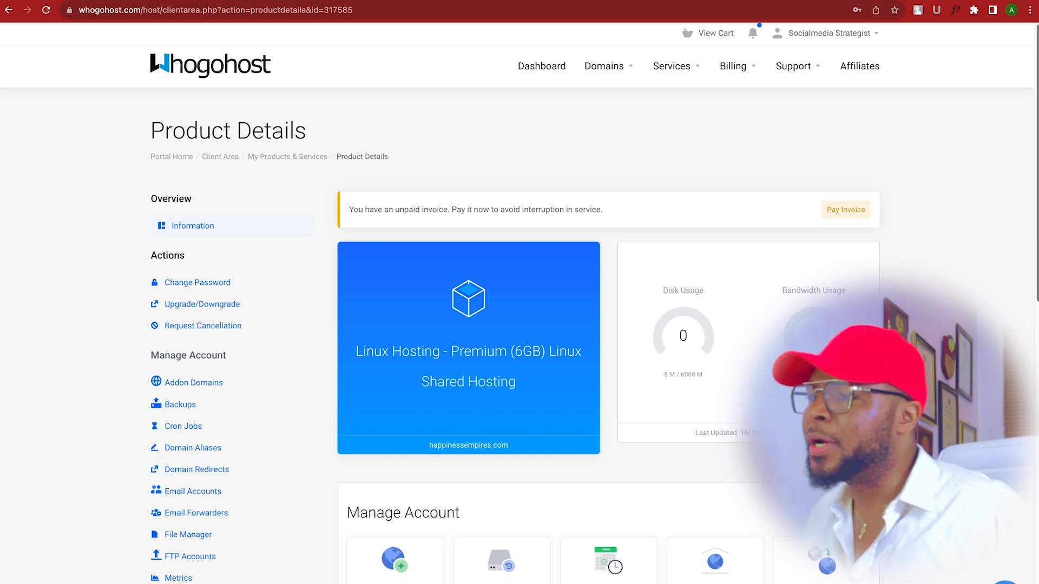
# - Log in to cPanel from the Premium Linux hosting product's one-click login options
pyautogui.scroll(-4, 1030, 228)
pyautogui.scroll(-3, 1023, 260)
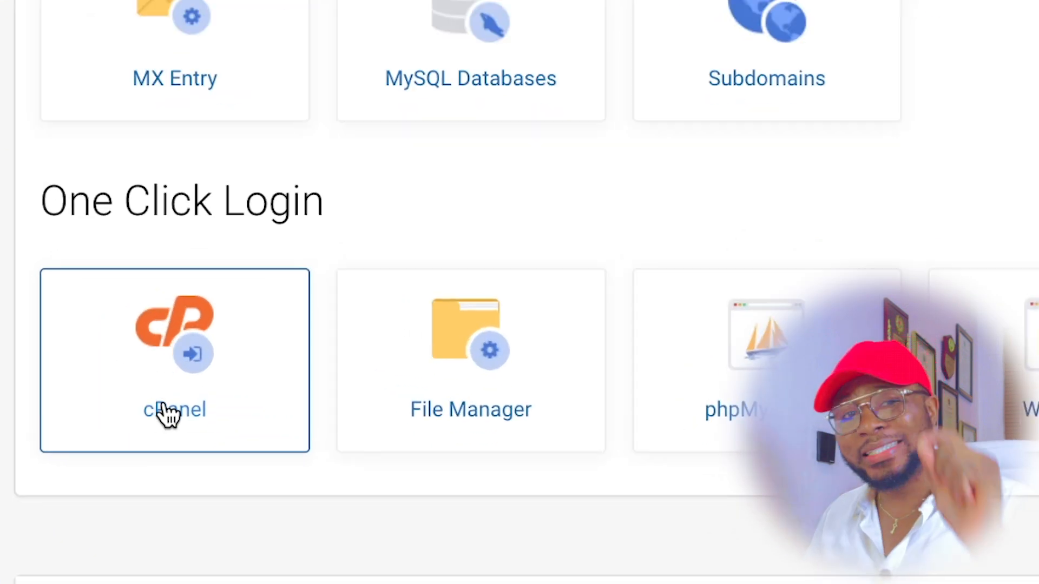
pyautogui.click(179, 336)
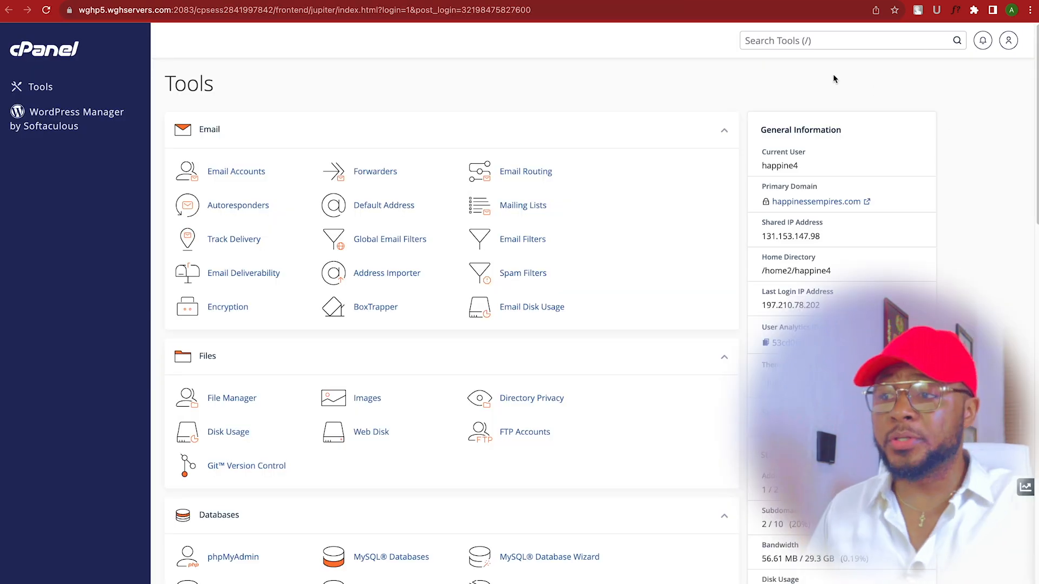
# - Find WordPress among the installable scripts in cPanel and start its installation form
pyautogui.scroll(-3, 1001, 105)
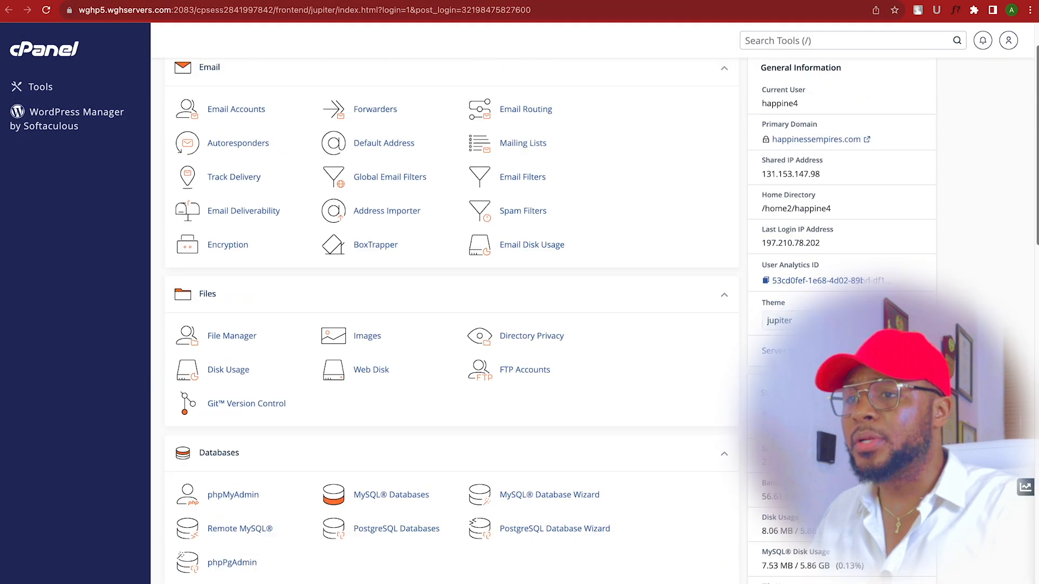
pyautogui.scroll(3, 1001, 105)
pyautogui.scroll(-6, 1031, 194)
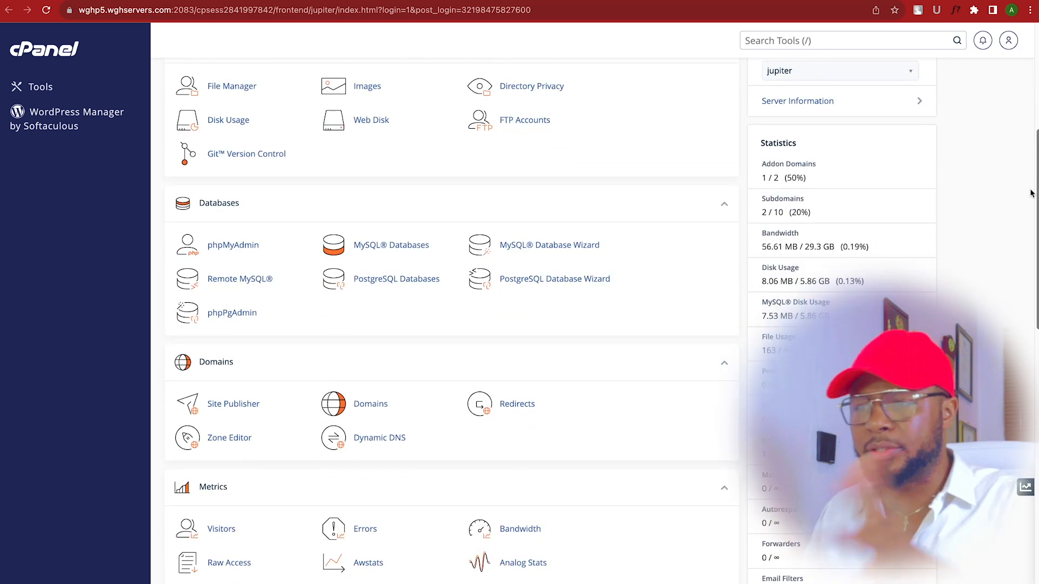
pyautogui.scroll(-3, 1031, 194)
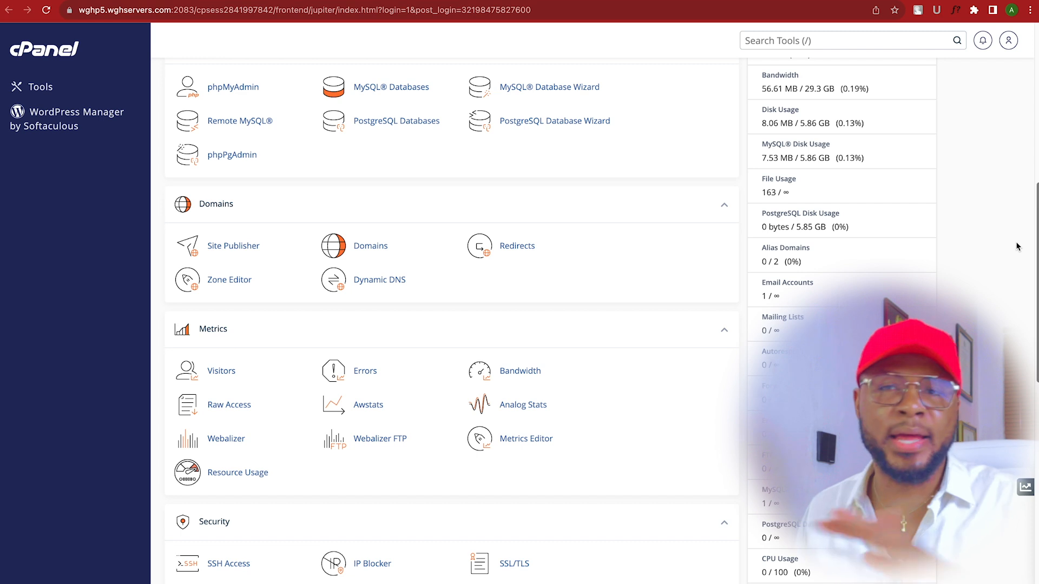
pyautogui.scroll(-1, 1015, 246)
pyautogui.moveTo(1035, 247); pyautogui.dragTo(1028, 495)
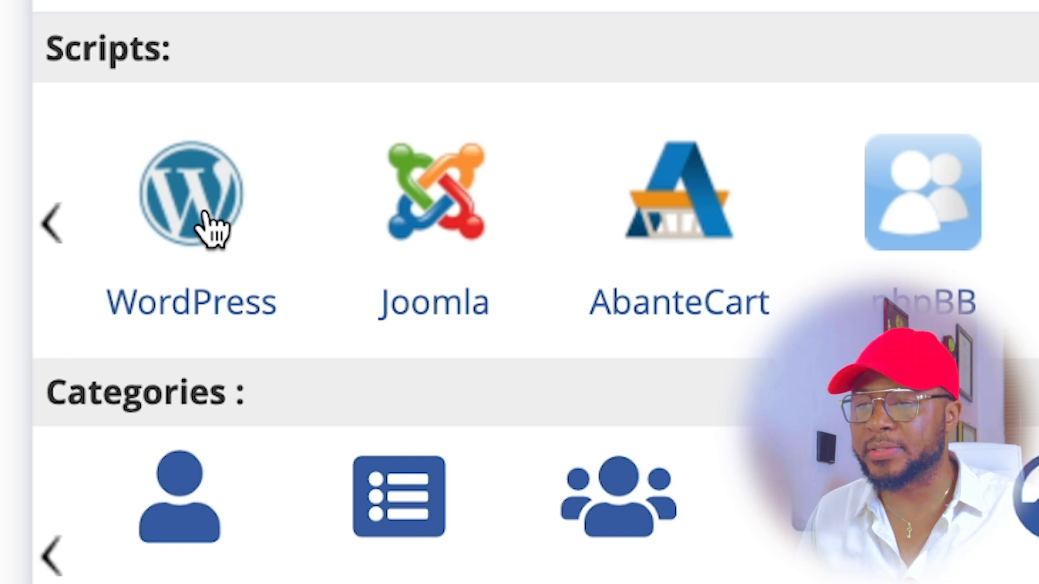
pyautogui.click(208, 227)
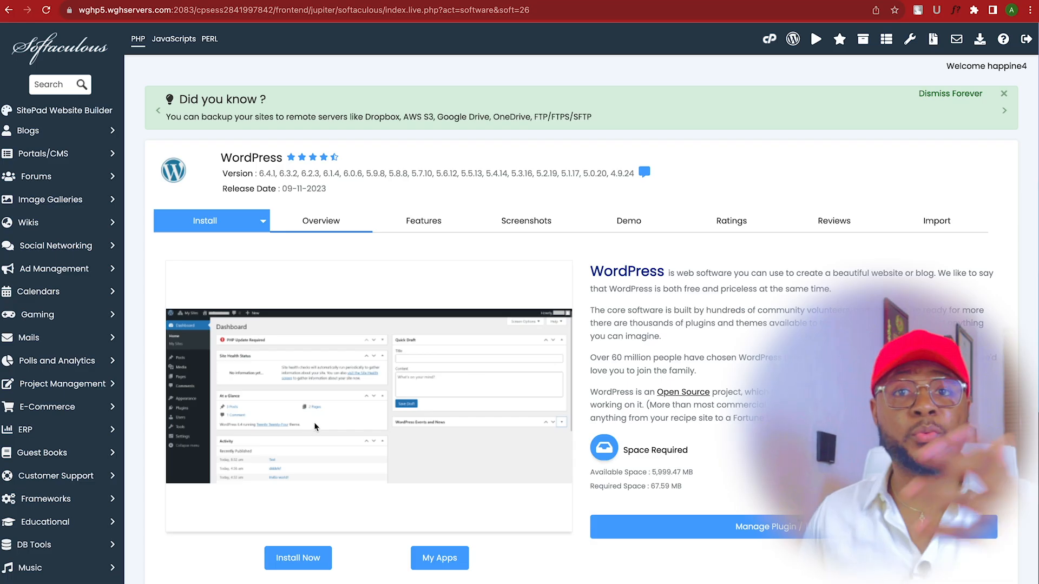
pyautogui.click(298, 560)
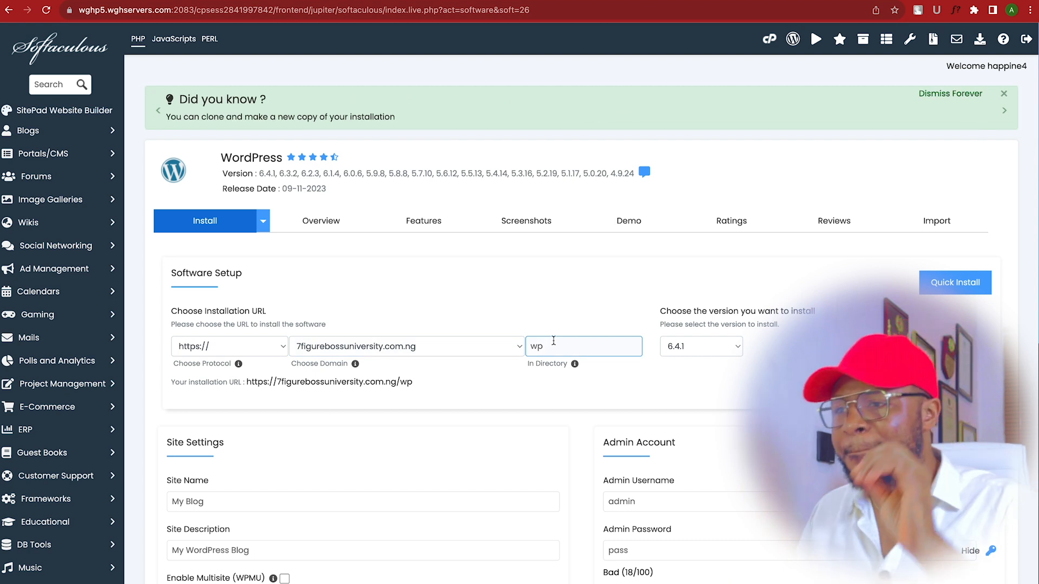
pyautogui.moveTo(554, 341); pyautogui.dragTo(530, 343)
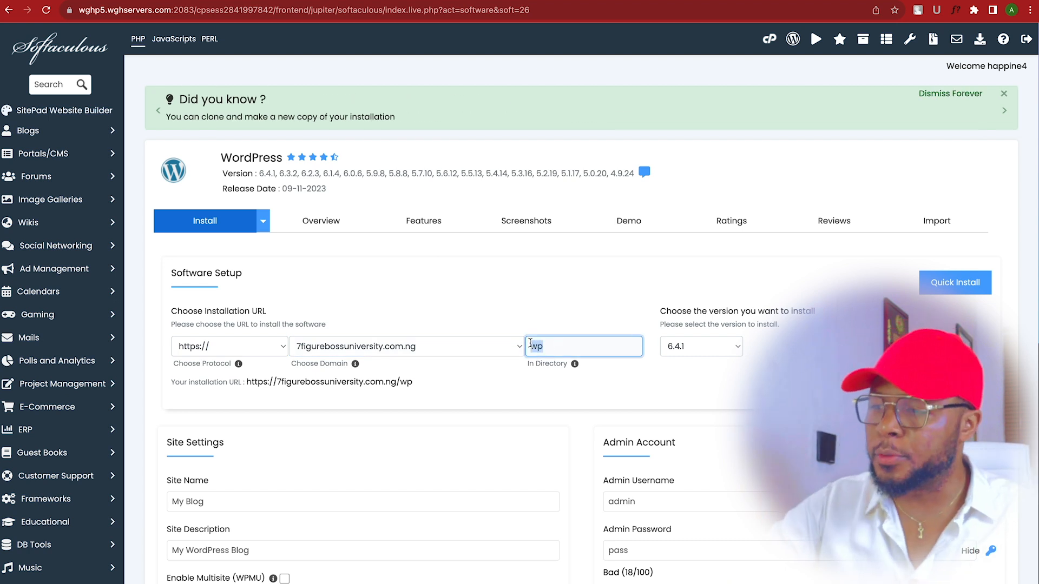
pyautogui.press('BackSpace')
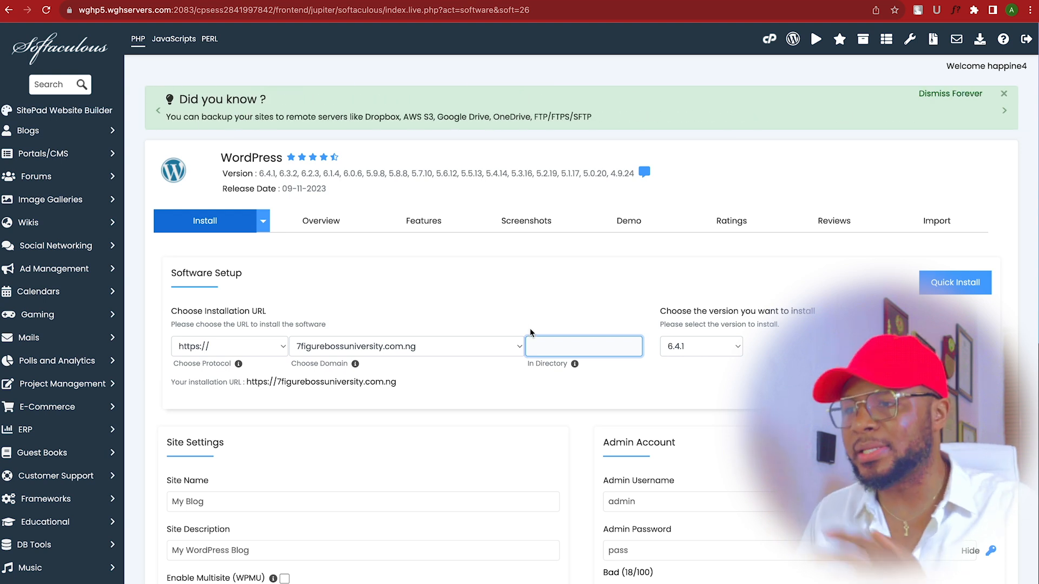
pyautogui.click(560, 306)
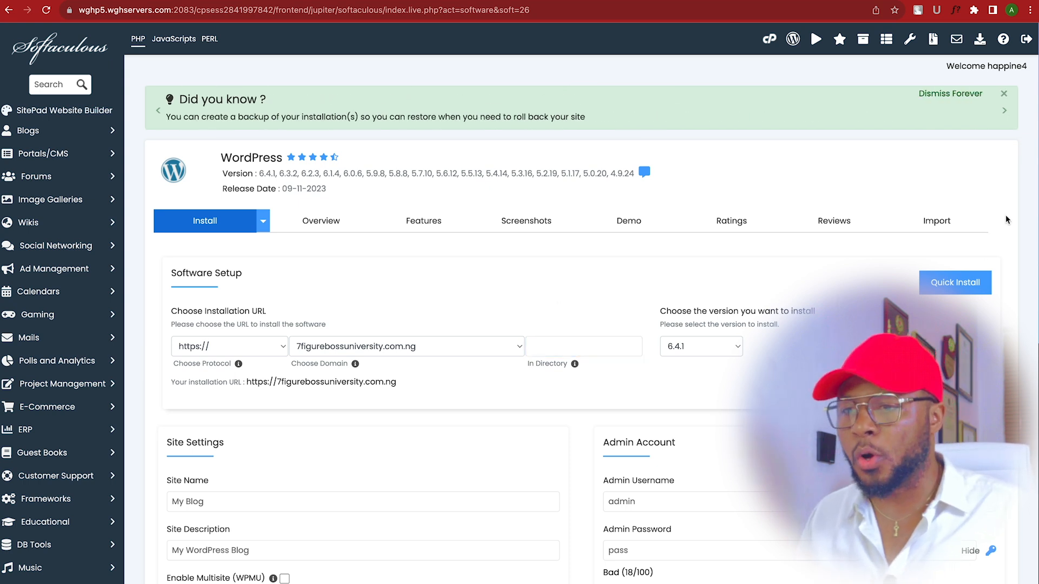
# - Set the site name of the WordPress installation to "7figureboss University"
pyautogui.scroll(-3, 1029, 433)
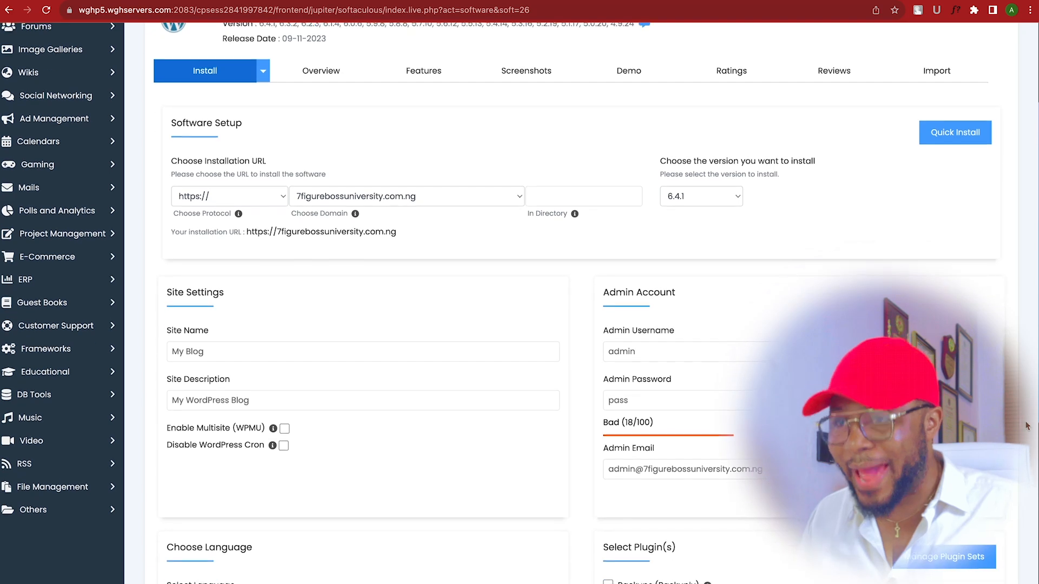
pyautogui.scroll(-3, 1029, 433)
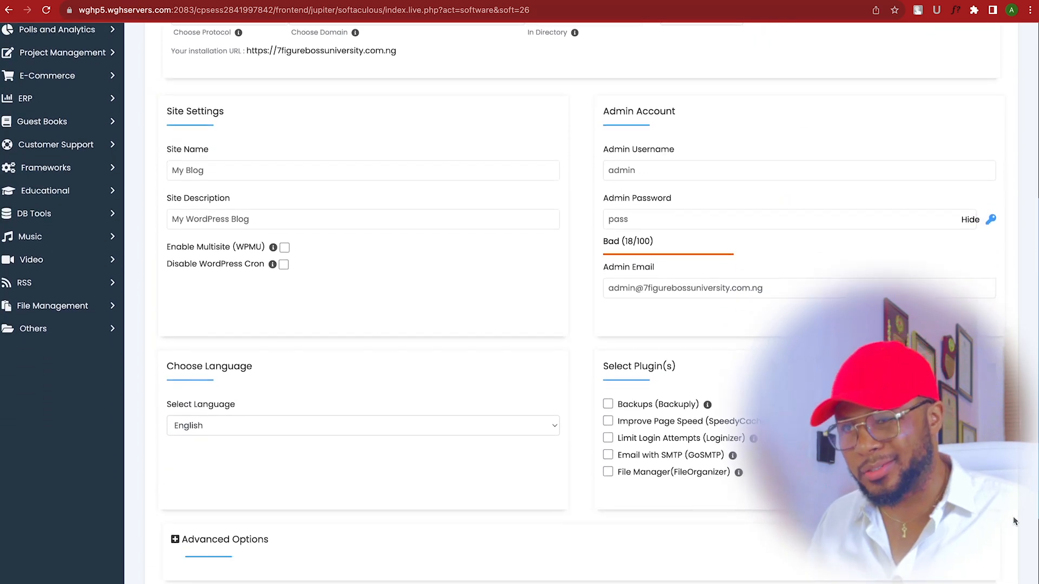
pyautogui.scroll(1, 1014, 516)
pyautogui.click(244, 191)
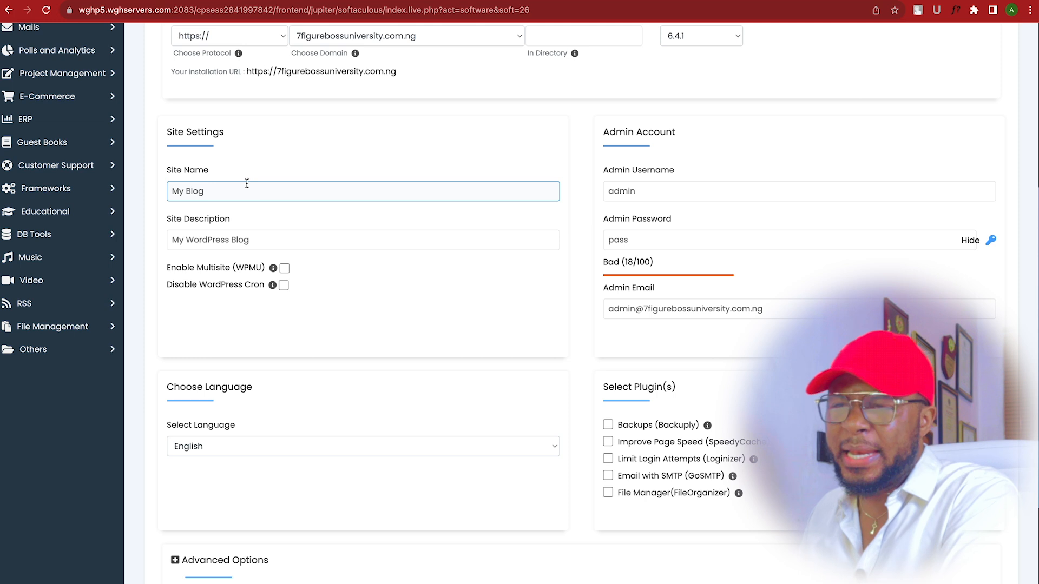
pyautogui.hotkey('ctrl', 'a')
pyautogui.press('BackSpace')
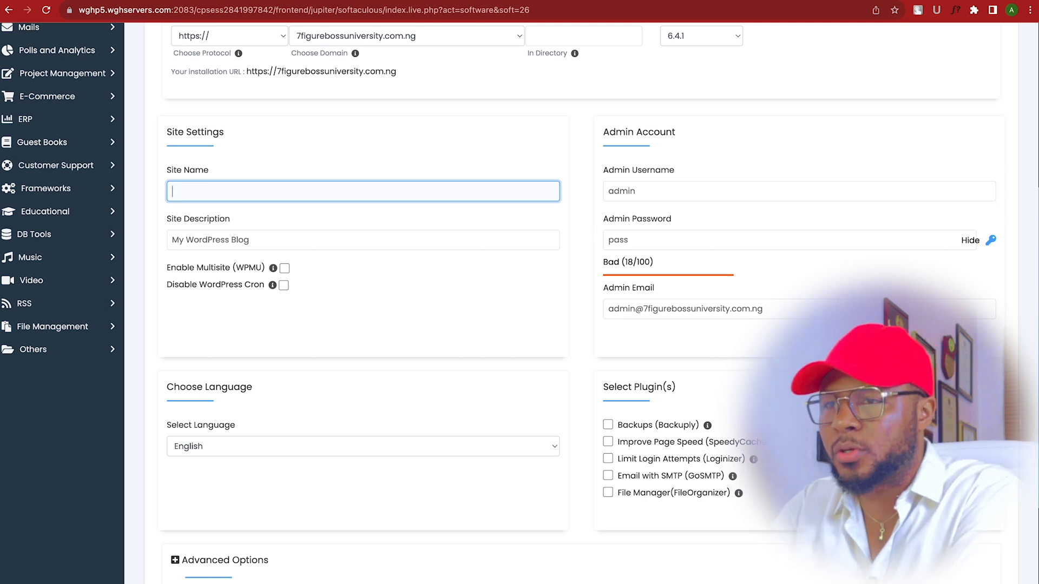
pyautogui.write('7figureboss University')
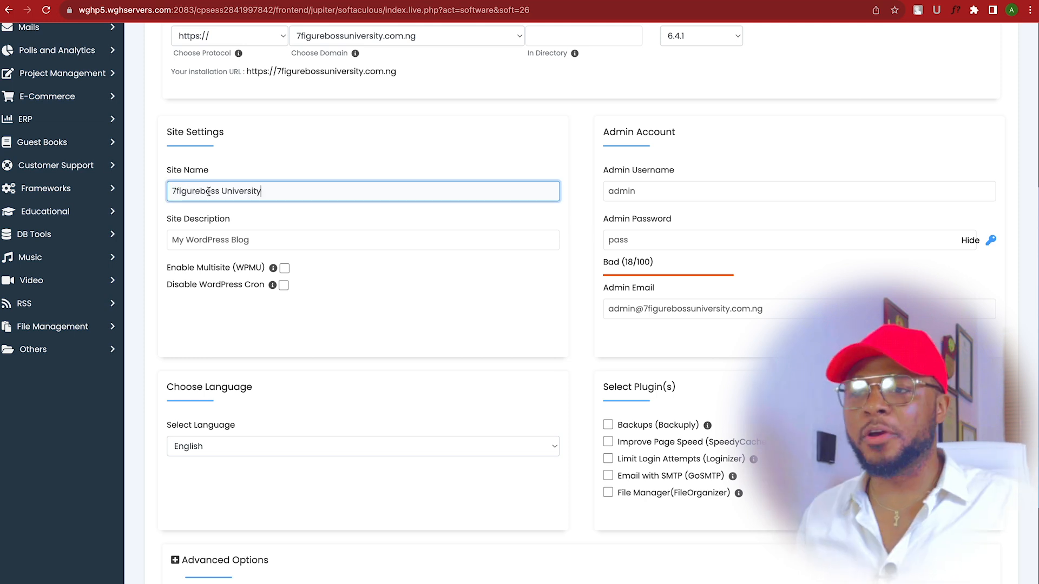
# - Replace the site description with "Digital Skills and How To Make Money online"
pyautogui.tripleClick(253, 235)
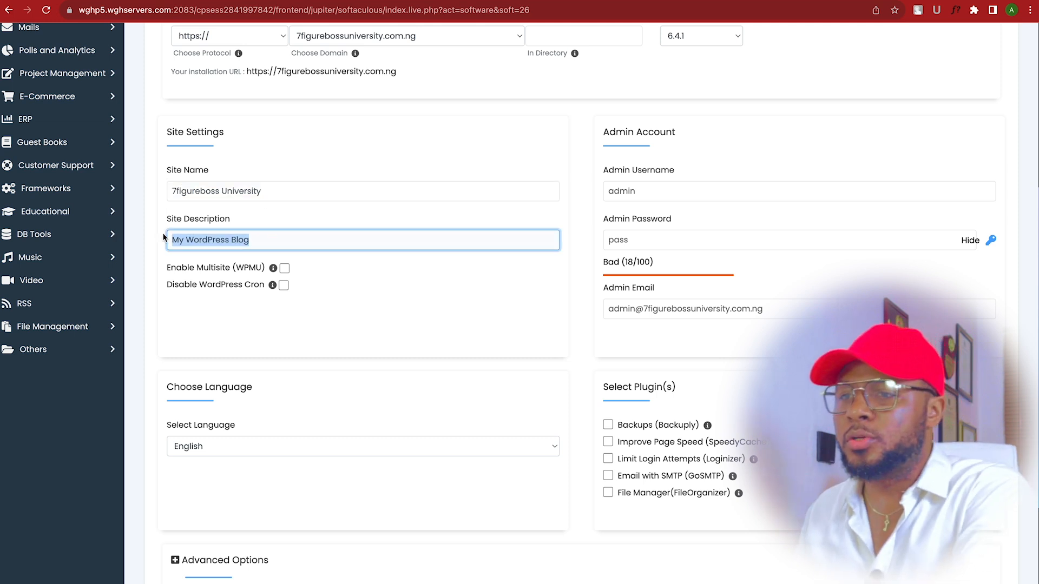
pyautogui.press('BackSpace')
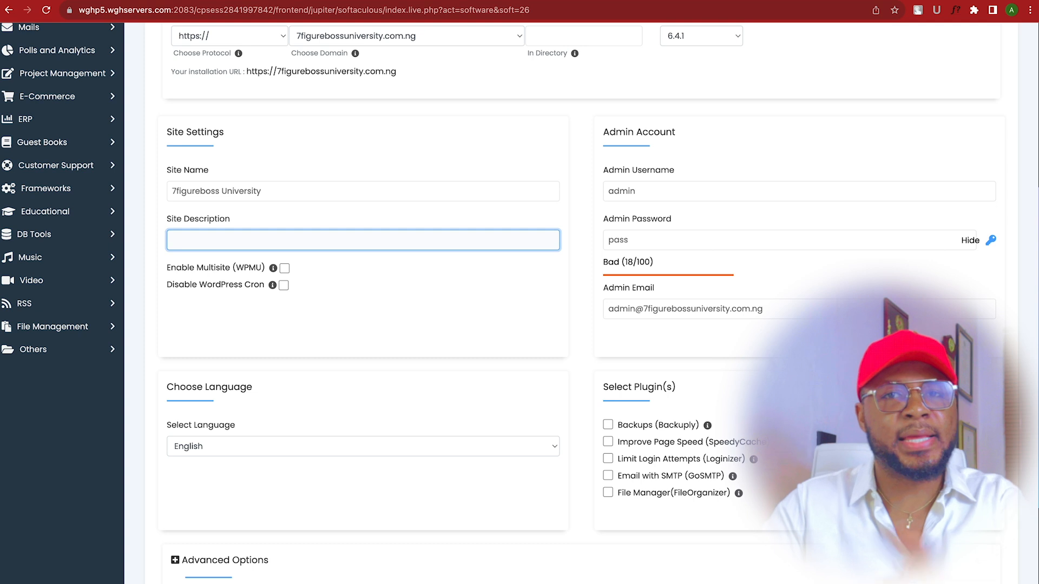
pyautogui.write('Digital Skills and How To Make Money online')
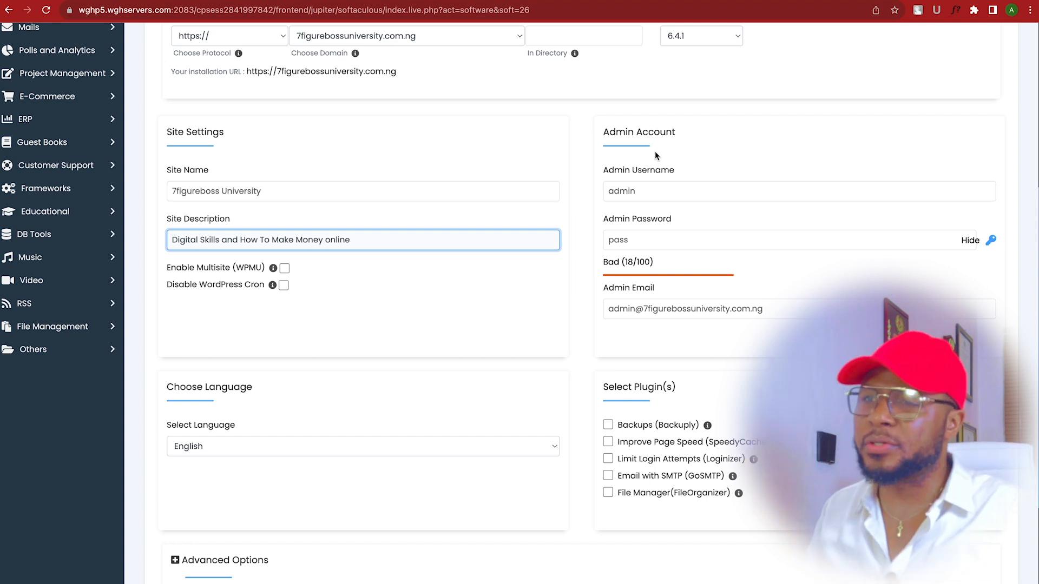
# - Check the admin username and email of the admin account and run the WordPress installation
pyautogui.doubleClick(638, 191)
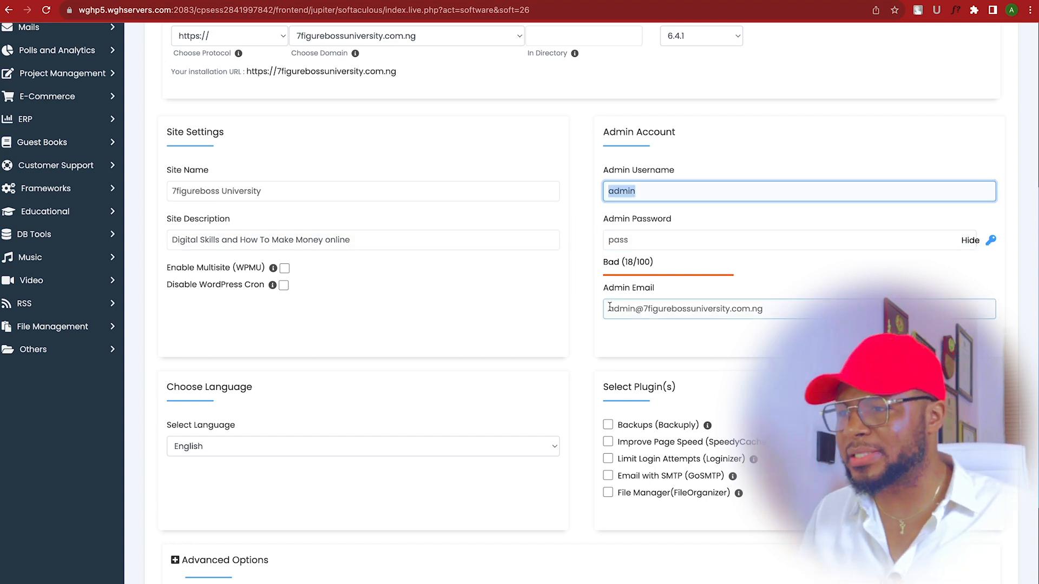
pyautogui.click(638, 310)
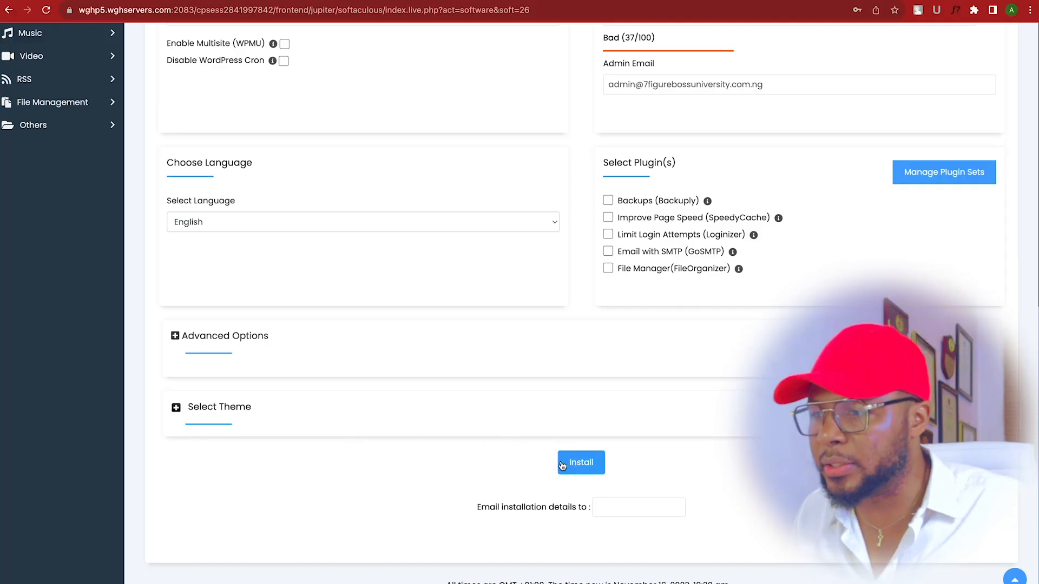
pyautogui.click(580, 466)
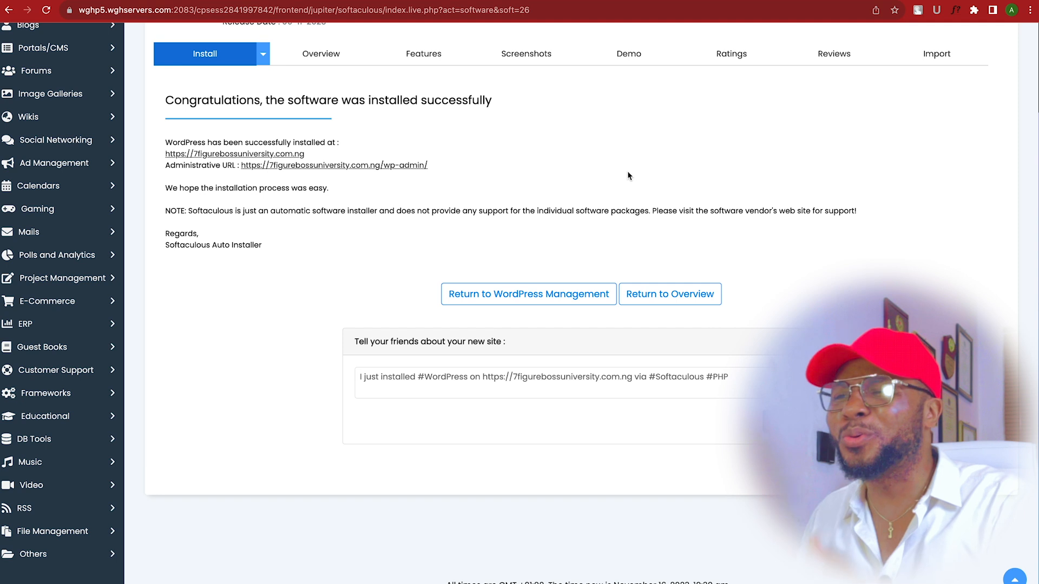
pyautogui.moveTo(163, 153); pyautogui.dragTo(304, 155)
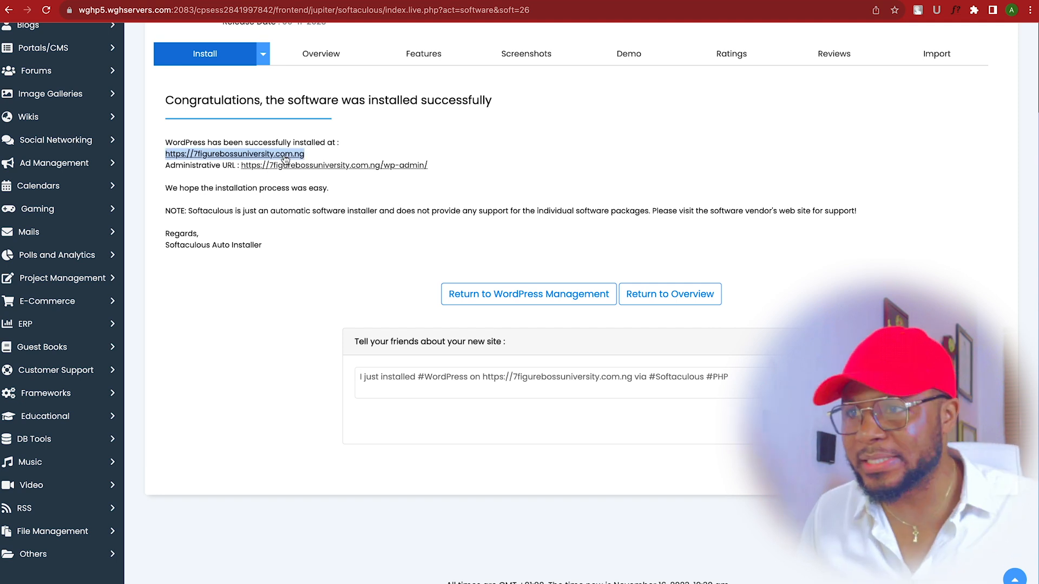
pyautogui.rightClick(285, 157)
pyautogui.click(305, 162)
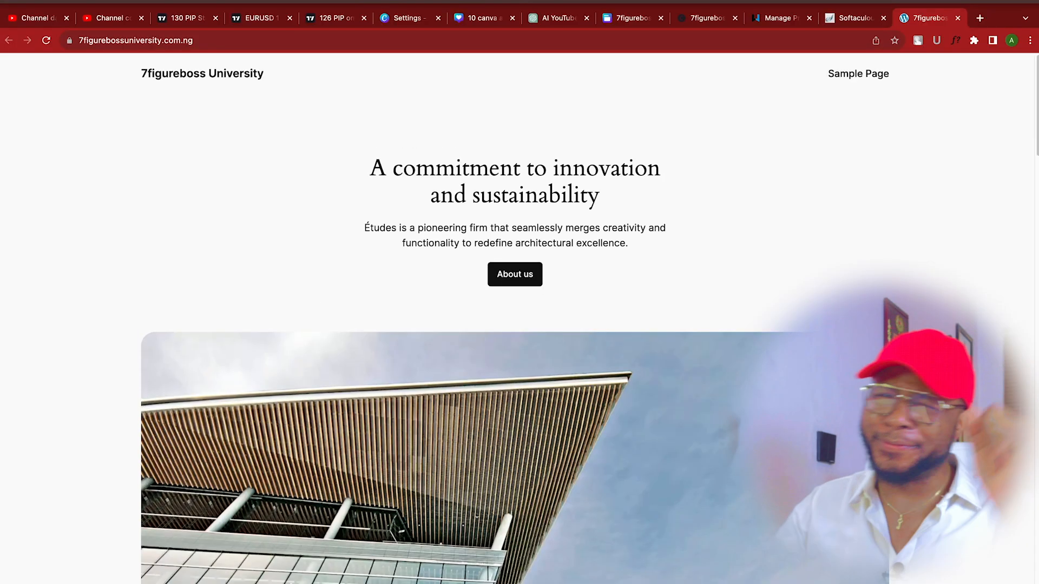
pyautogui.moveTo(1037, 71); pyautogui.dragTo(1028, 389)
pyautogui.scroll(15, 1029, 390)
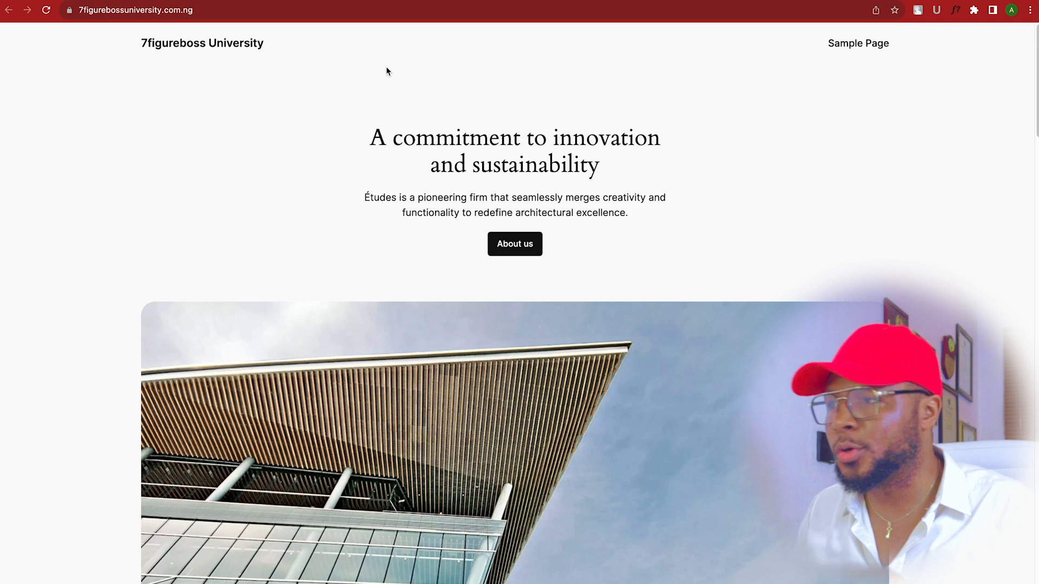
pyautogui.moveTo(1037, 63); pyautogui.dragTo(1023, 244)
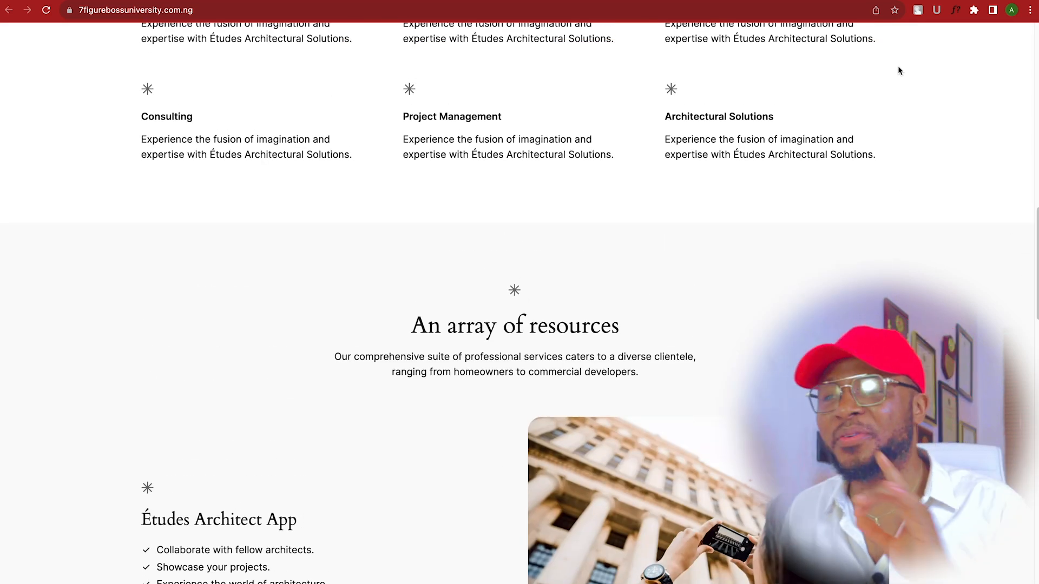
# - Return to the installation confirmation page and copy the site's administrative URL
pyautogui.click(842, 2)
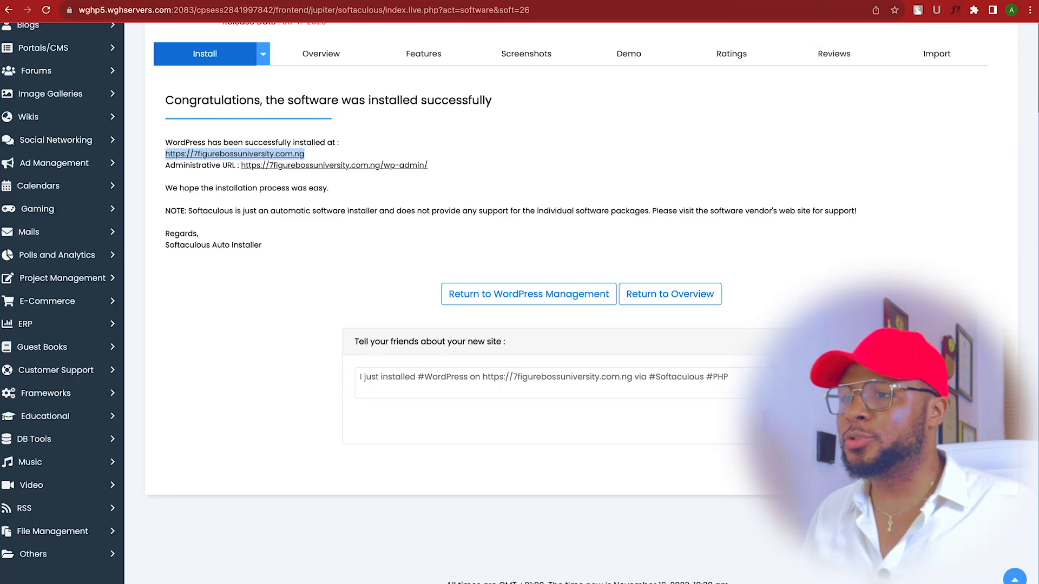
pyautogui.moveTo(440, 165); pyautogui.dragTo(243, 158)
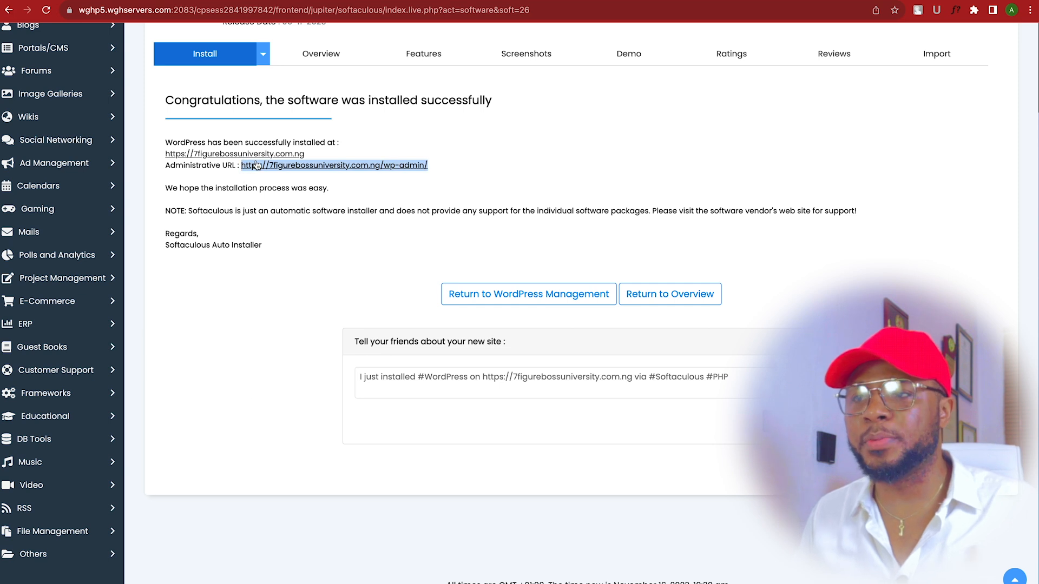
pyautogui.rightClick(257, 165)
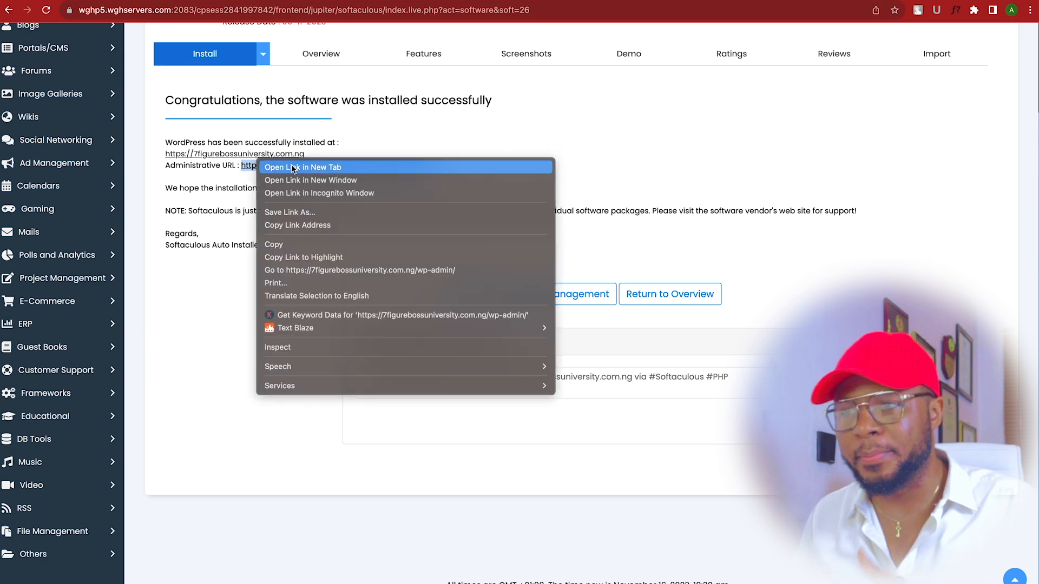
pyautogui.click(304, 246)
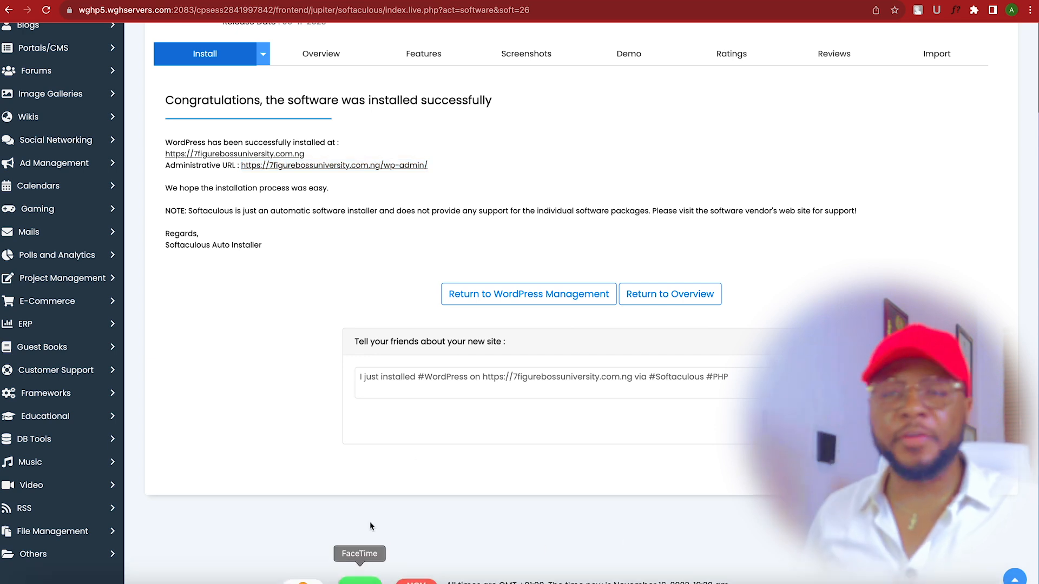
# - Load the copied wp-admin address of the site in a new incognito window
pyautogui.click(1031, 10)
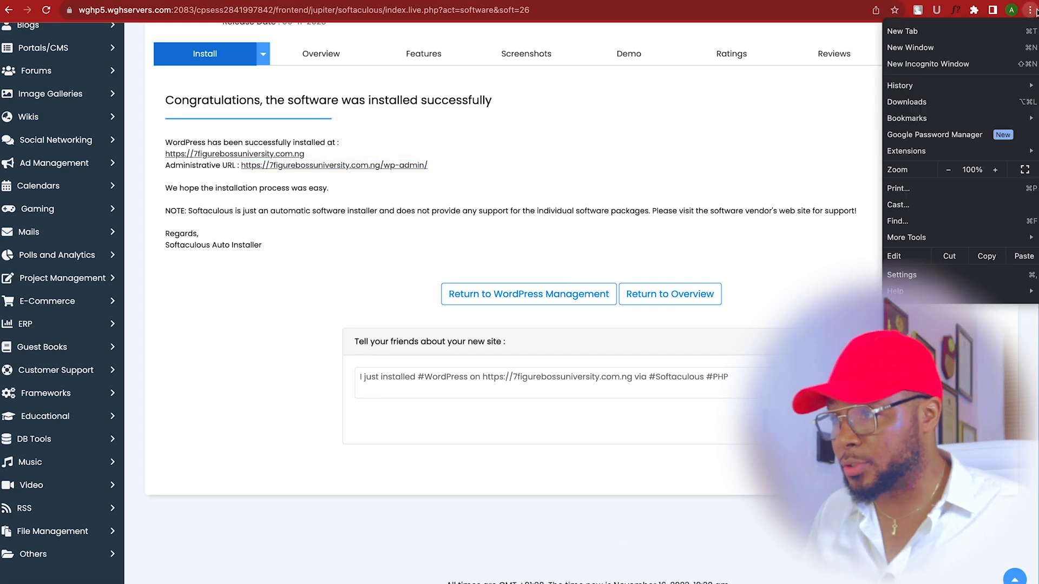
pyautogui.click(993, 68)
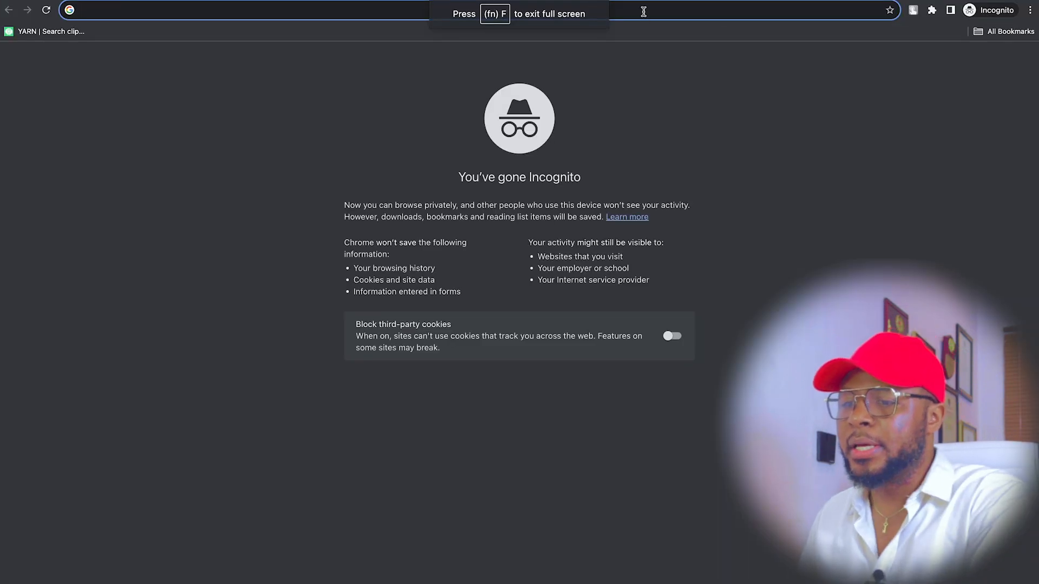
pyautogui.press('super+v')
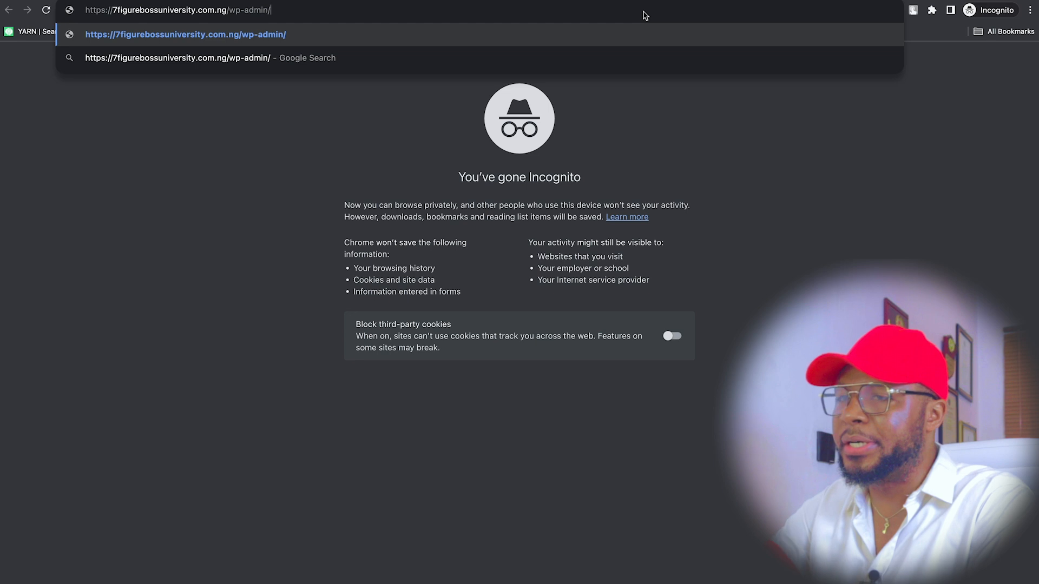
pyautogui.press('Return')
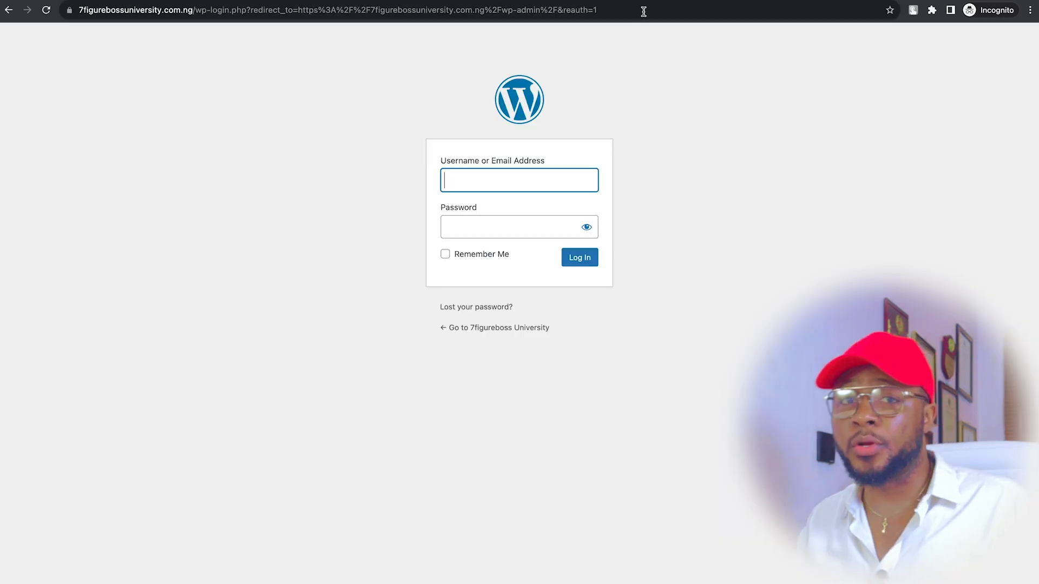
# - Log in to WordPress with the username admin and the account password
pyautogui.write('admin')
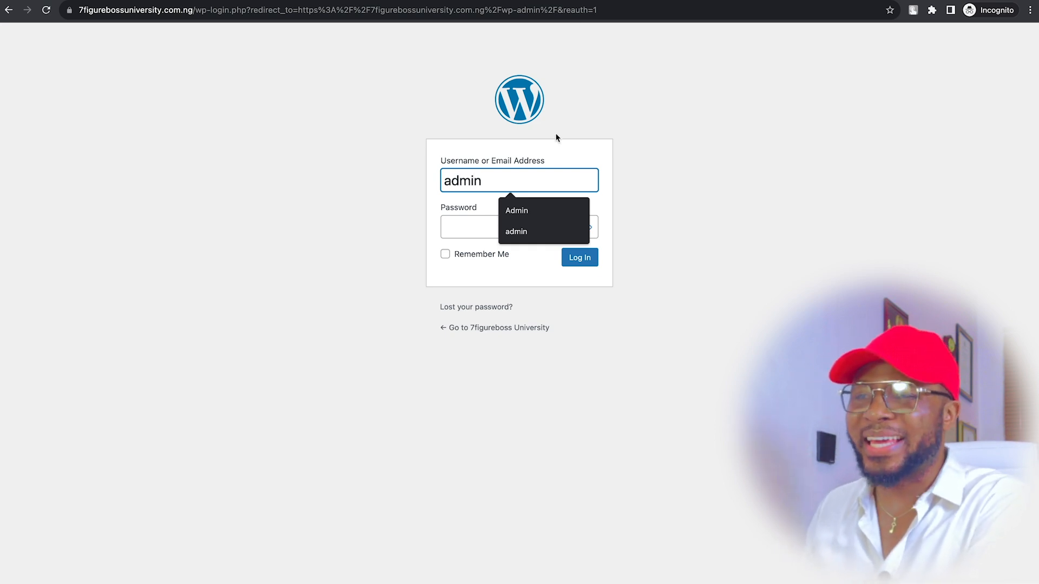
pyautogui.click(476, 224)
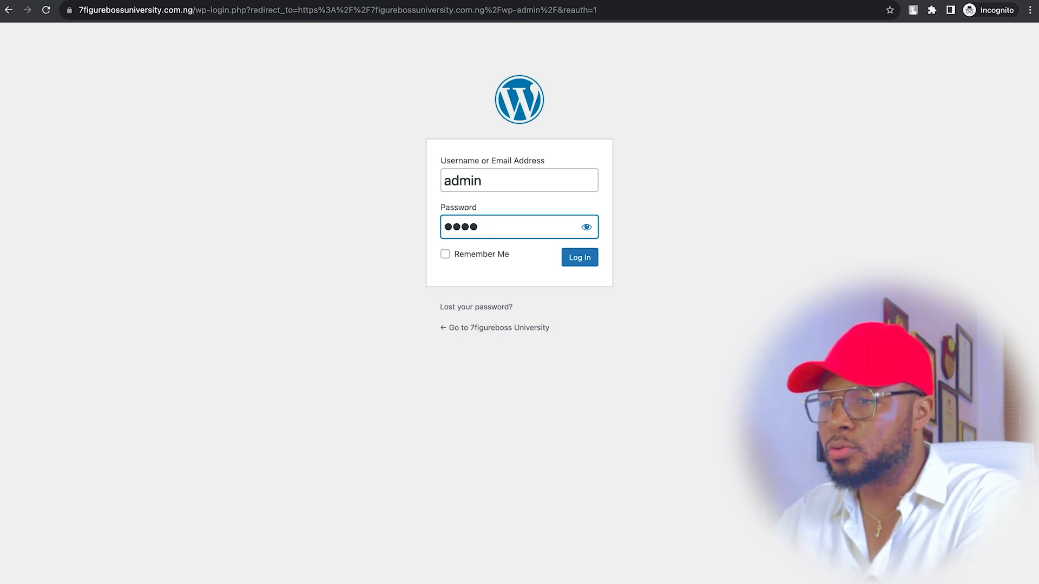
pyautogui.write('••••••••')
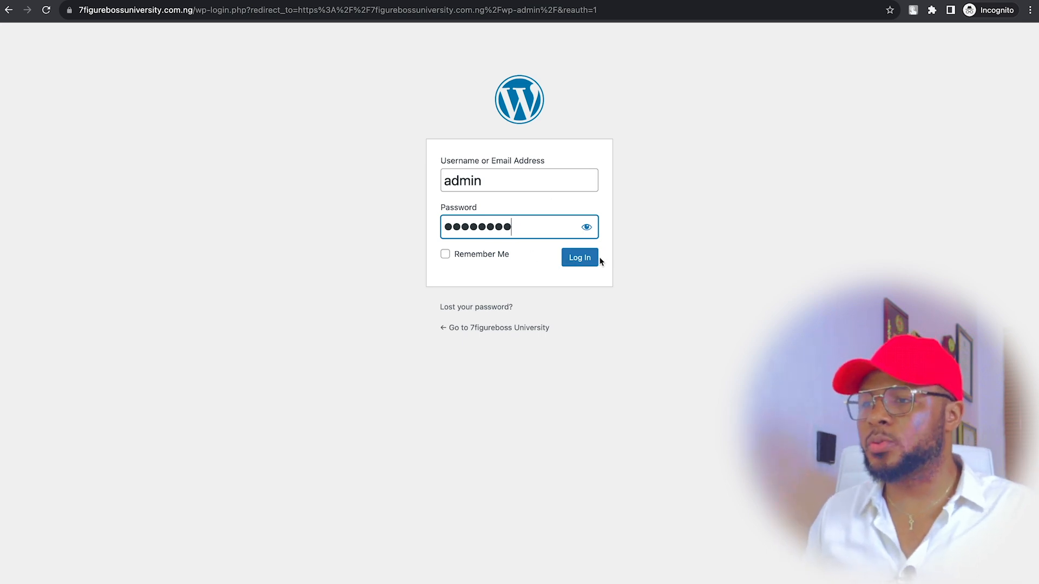
pyautogui.click(581, 258)
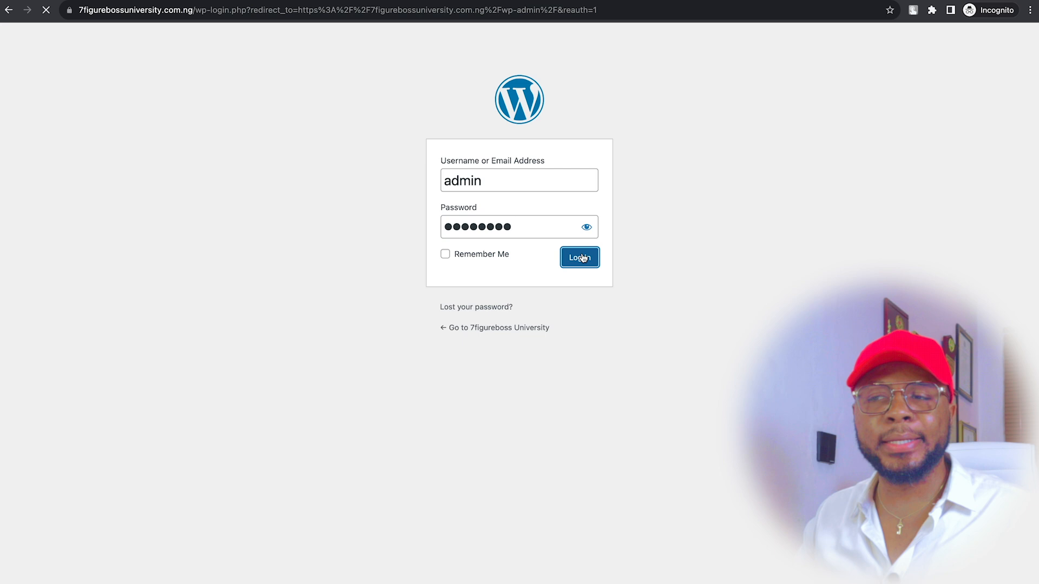
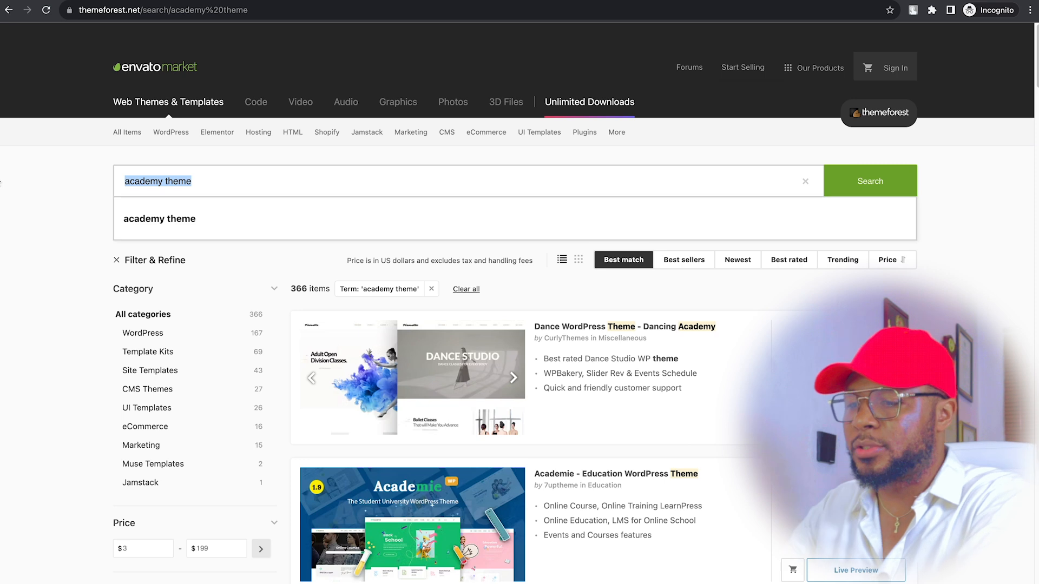
# - Search ThemeForest for "fittness" in place of the academy theme search
pyautogui.write('gym')
pyautogui.press('BackSpace')
pyautogui.press('BackSpace')
pyautogui.press('BackSpace')
pyautogui.write('fittness')
pyautogui.press('Return')
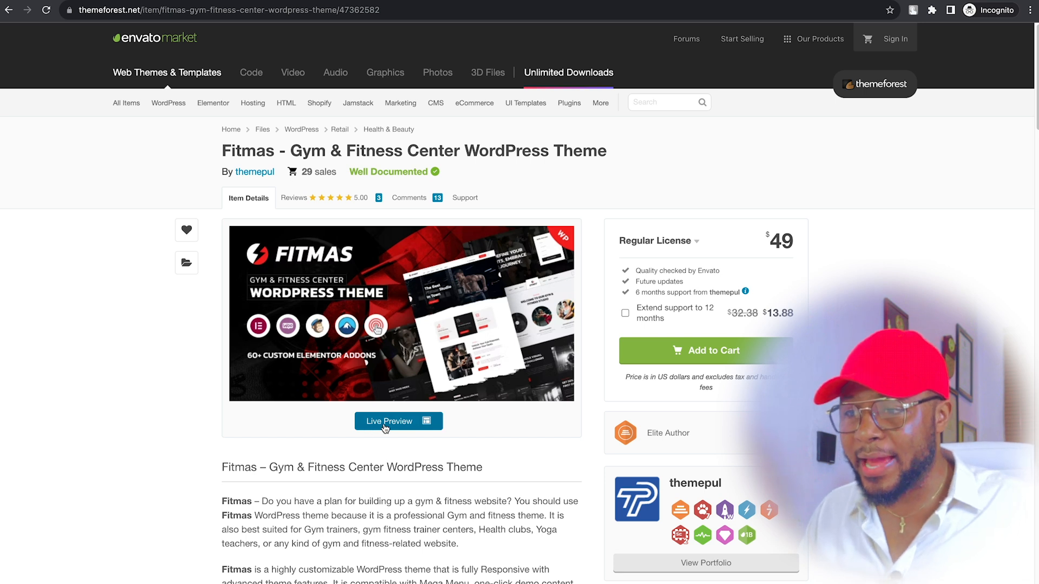
# - Open the live preview of the Fitmas gym theme, look over its home page layouts, and open Demo One
pyautogui.click(386, 427)
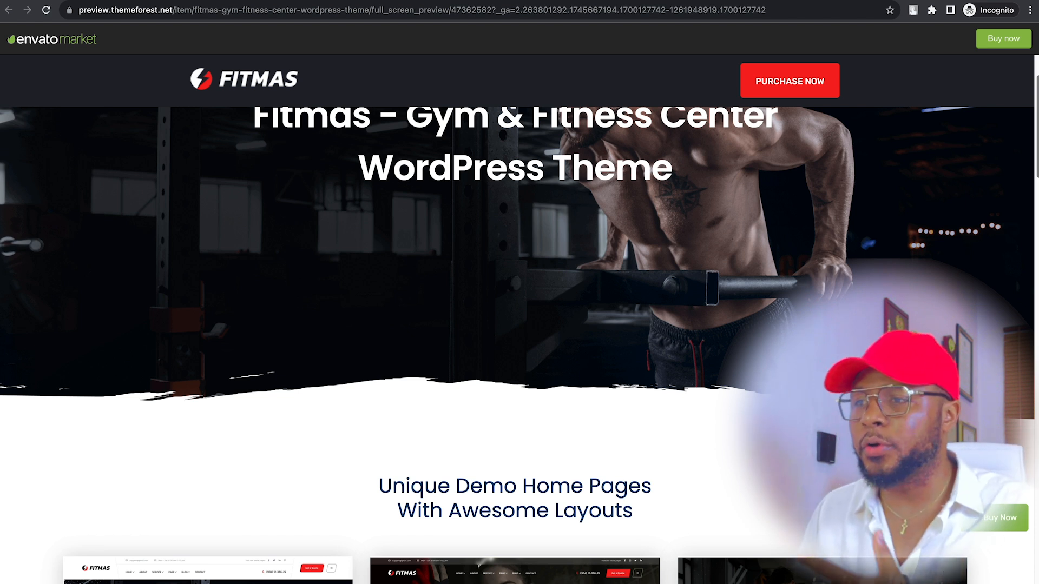
pyautogui.scroll(-7, 522, 352)
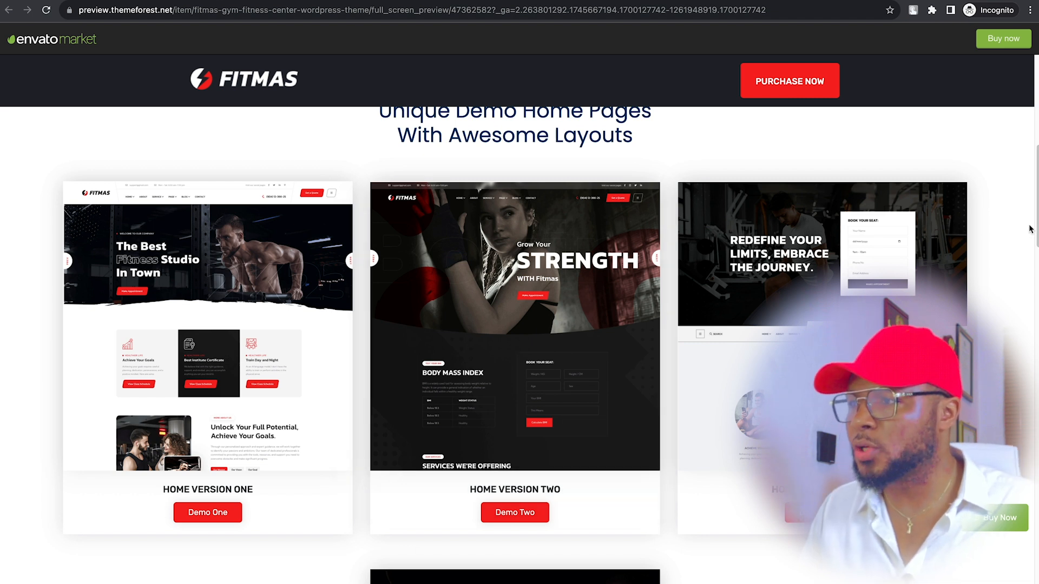
pyautogui.scroll(-1, 253, 464)
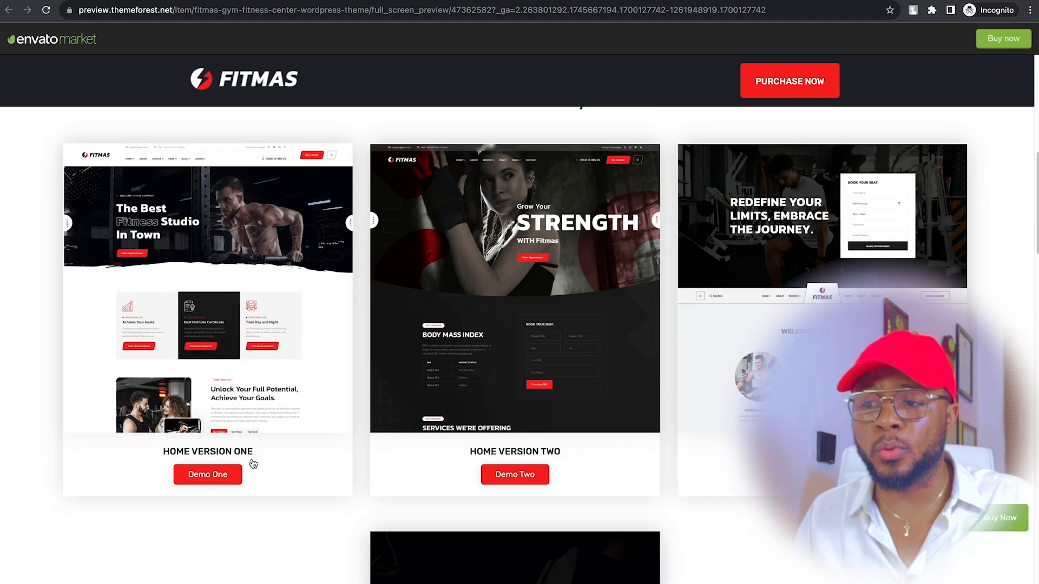
pyautogui.click(212, 479)
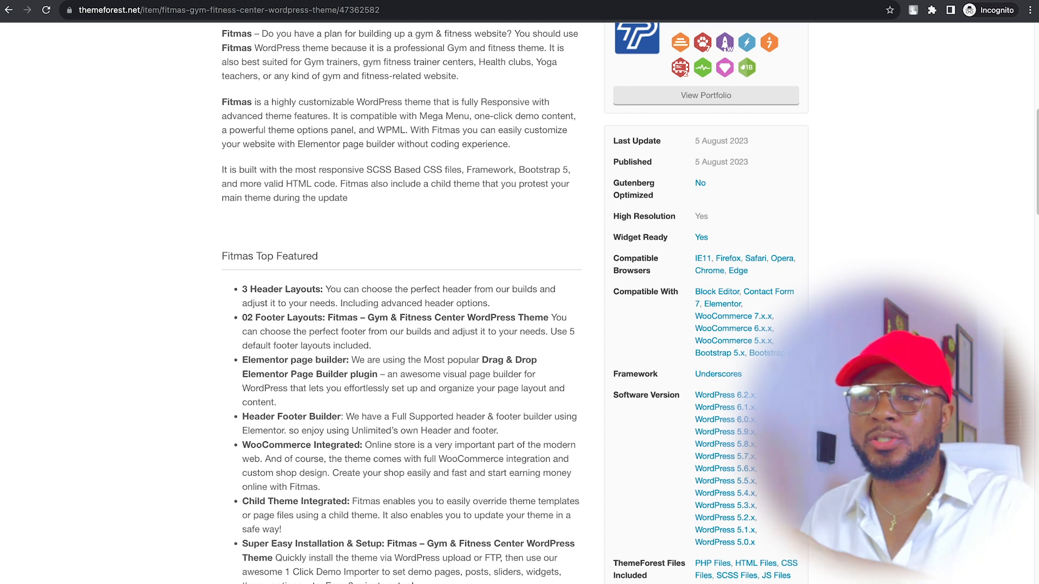
# - Go back from the Fitmas theme page to the WordPress dashboard of 7figureboss University
pyautogui.scroll(9, 290, 153)
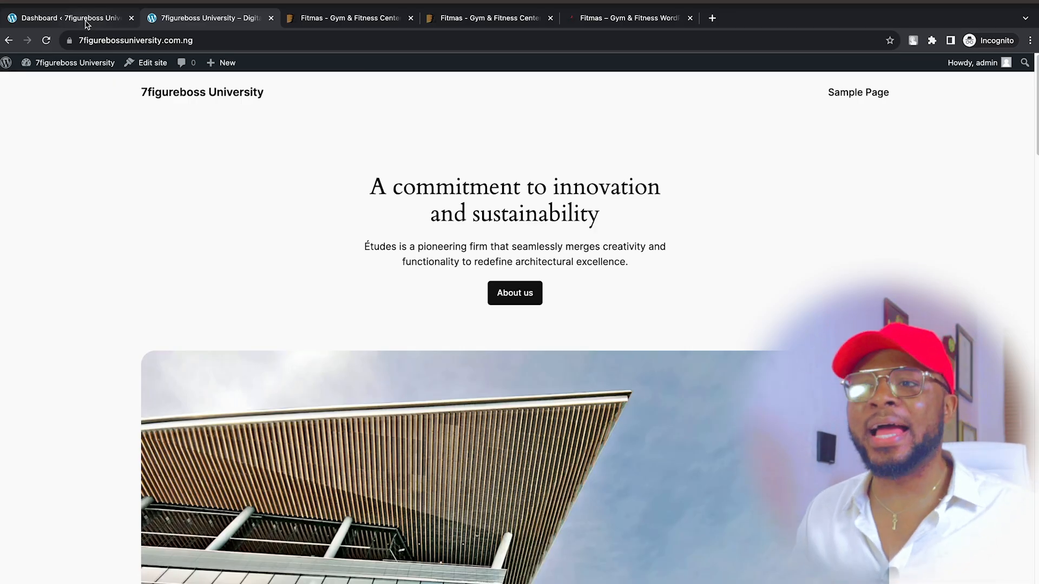
pyautogui.click(88, 25)
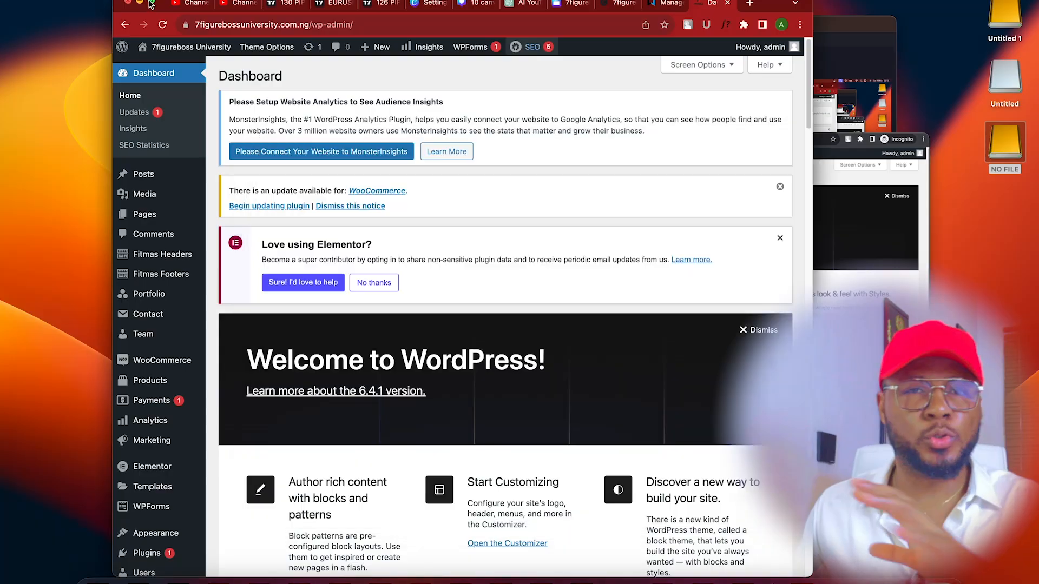
# - Open the form for uploading a new theme to the WordPress site as a .zip file
pyautogui.press('ctrl+super+f')
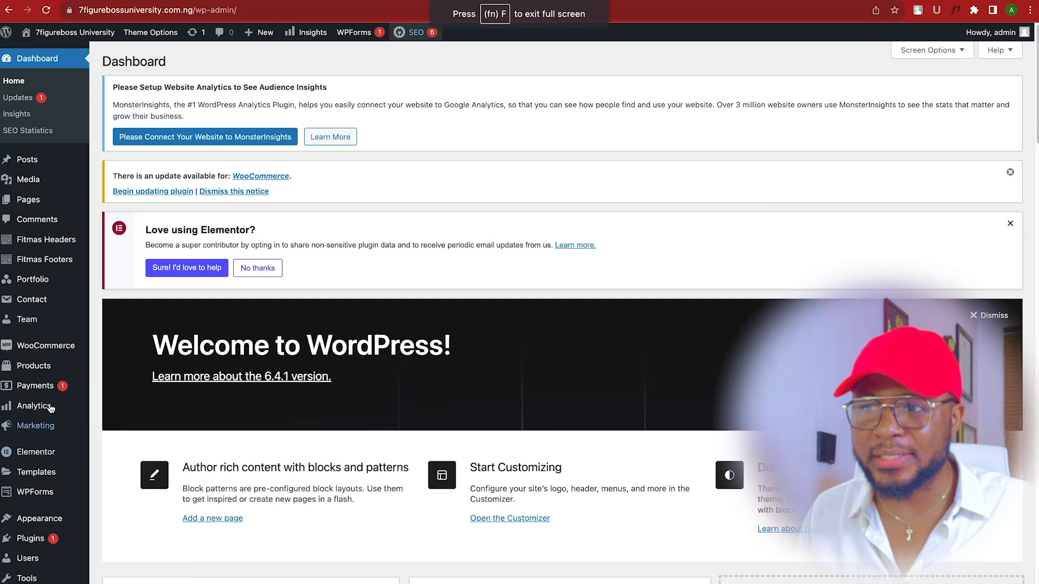
pyautogui.moveTo(48, 517)
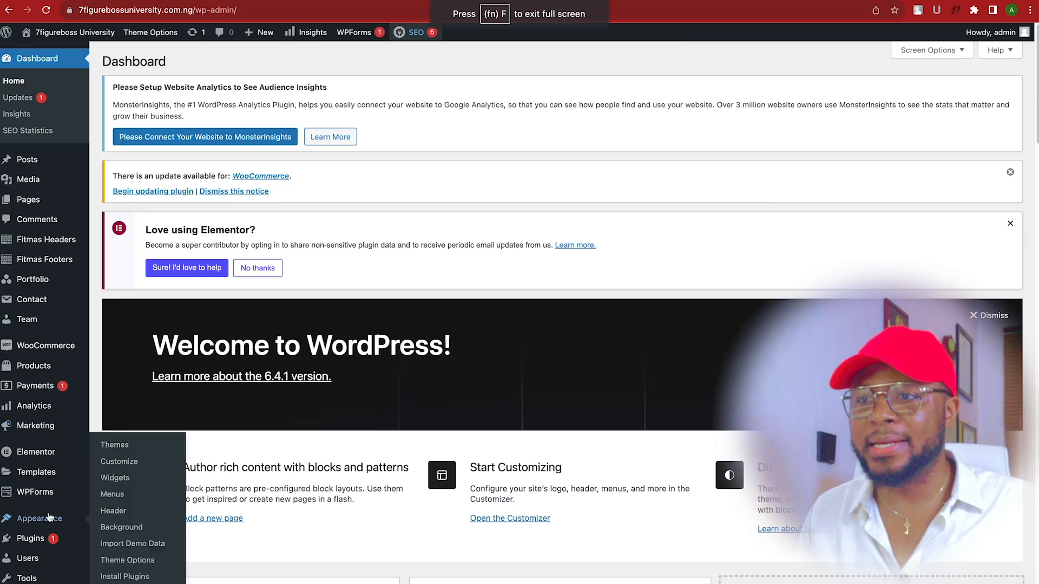
pyautogui.click(124, 450)
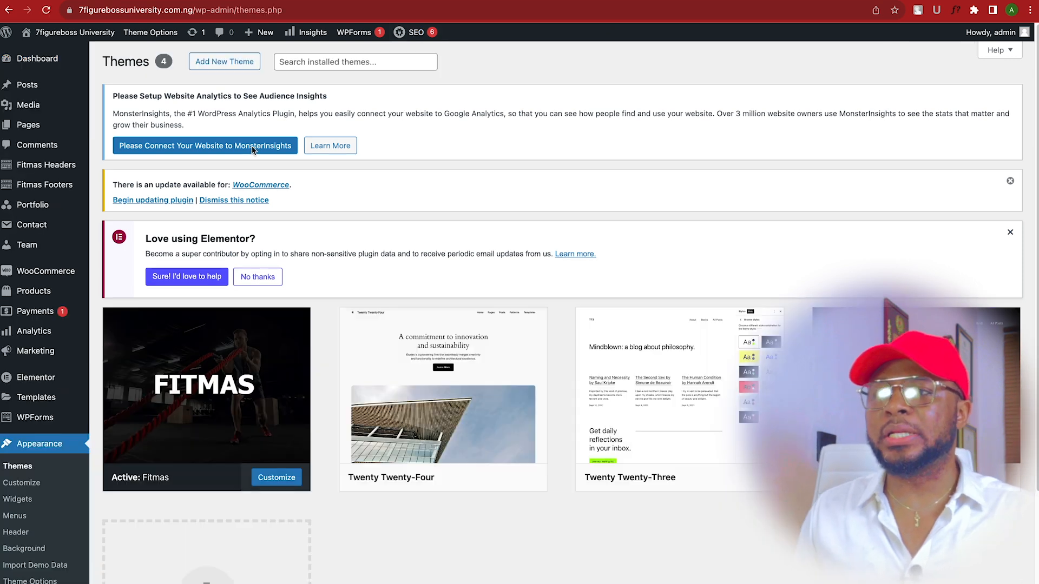
pyautogui.click(219, 64)
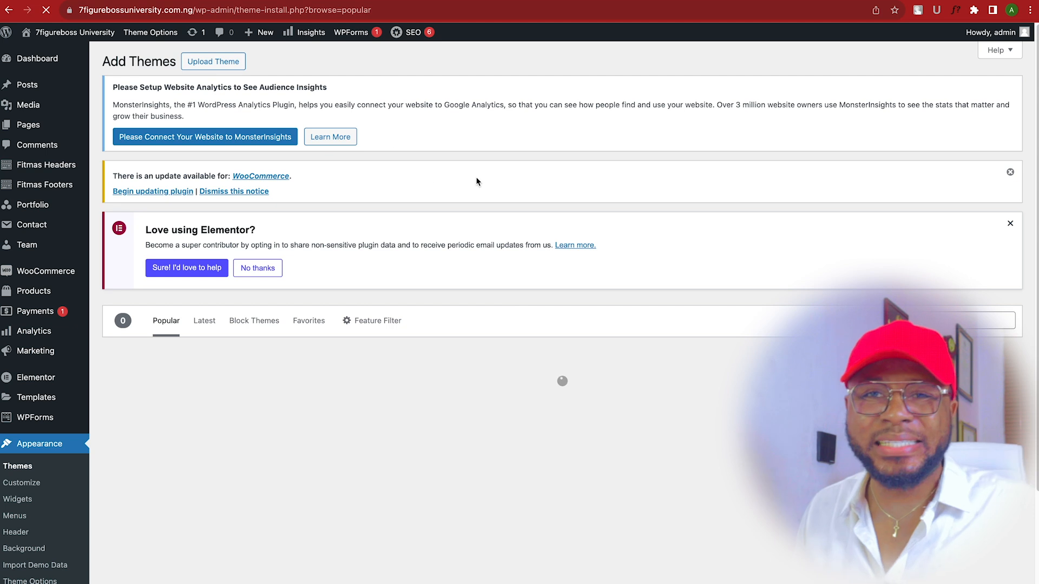
pyautogui.click(218, 62)
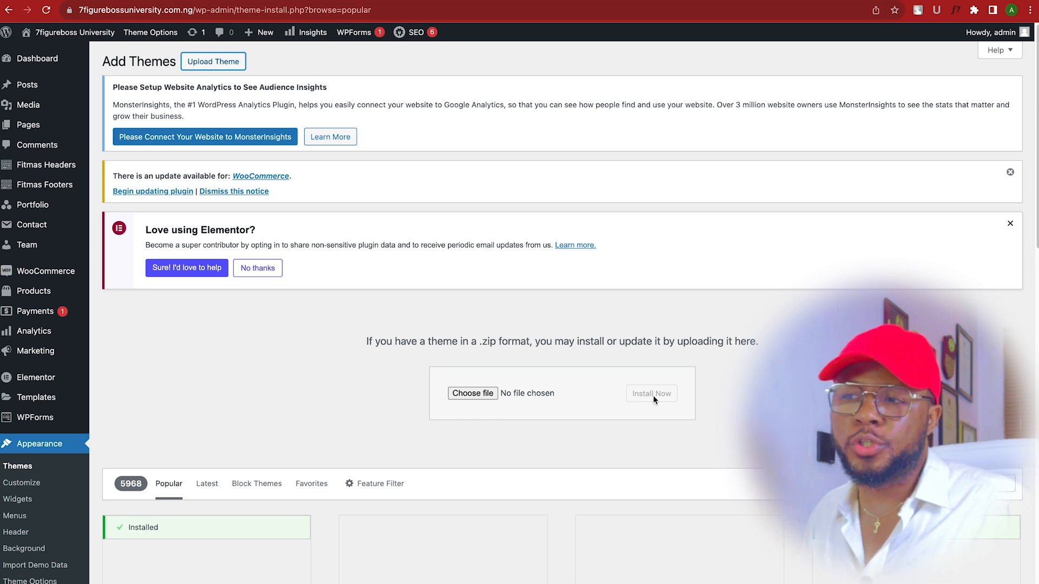
# - Install the theme from fitmas.zip in the 01_Theme_File folder, under fitmas100 and Main_File in Documents, and activate it
pyautogui.click(487, 395)
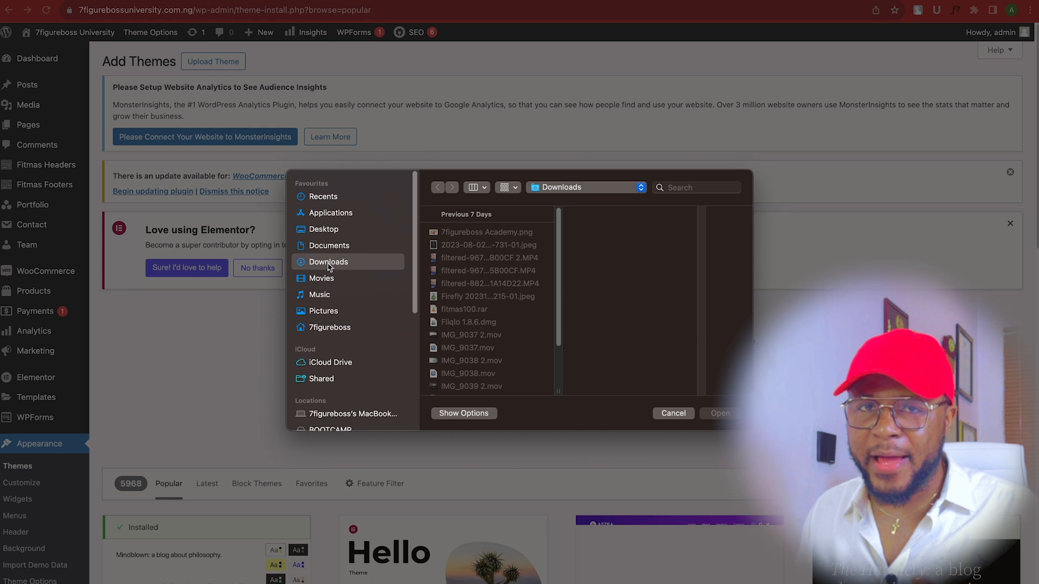
pyautogui.click(330, 248)
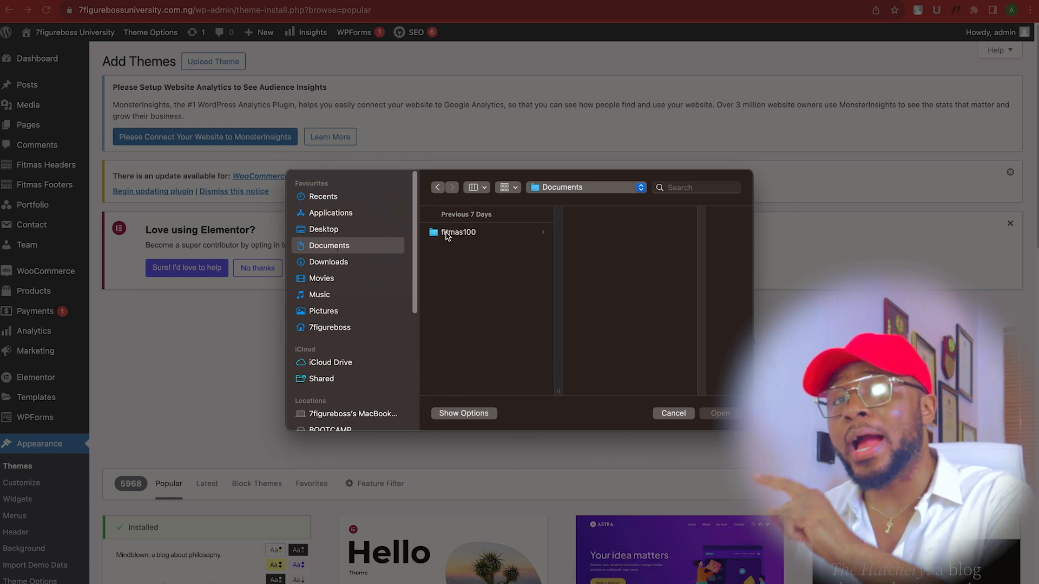
pyautogui.click(475, 234)
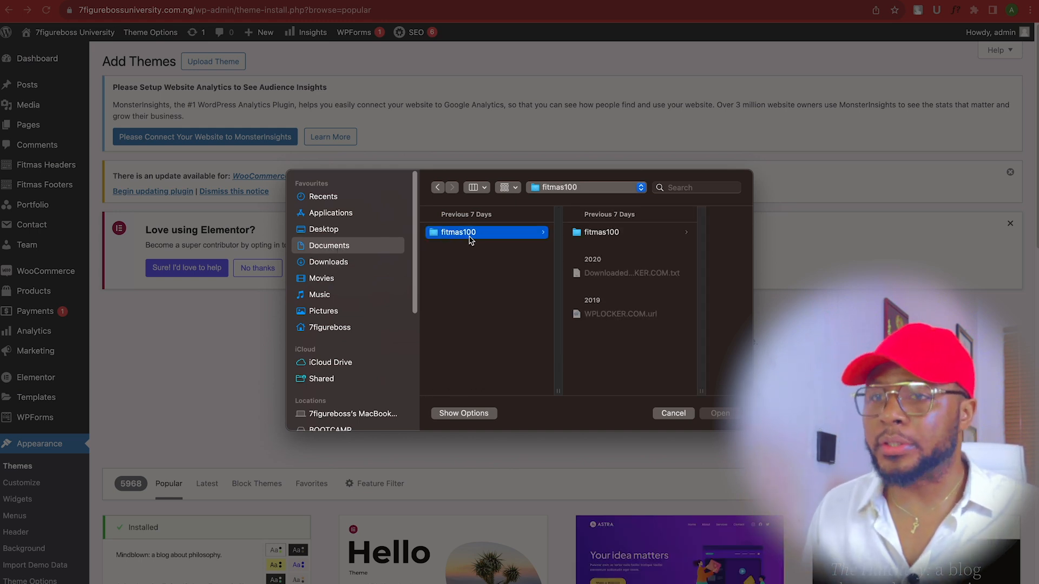
pyautogui.click(609, 233)
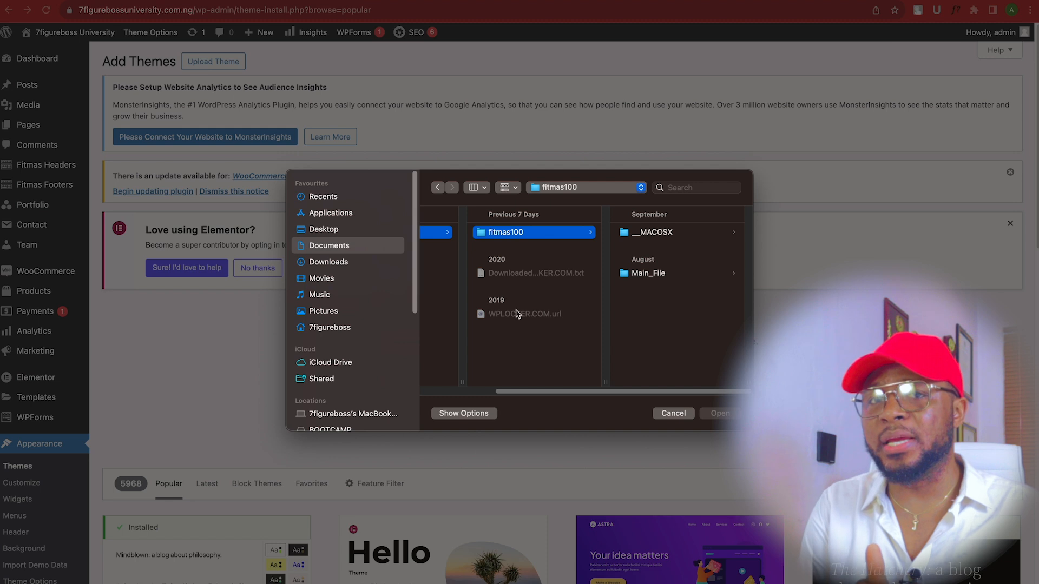
pyautogui.click(524, 233)
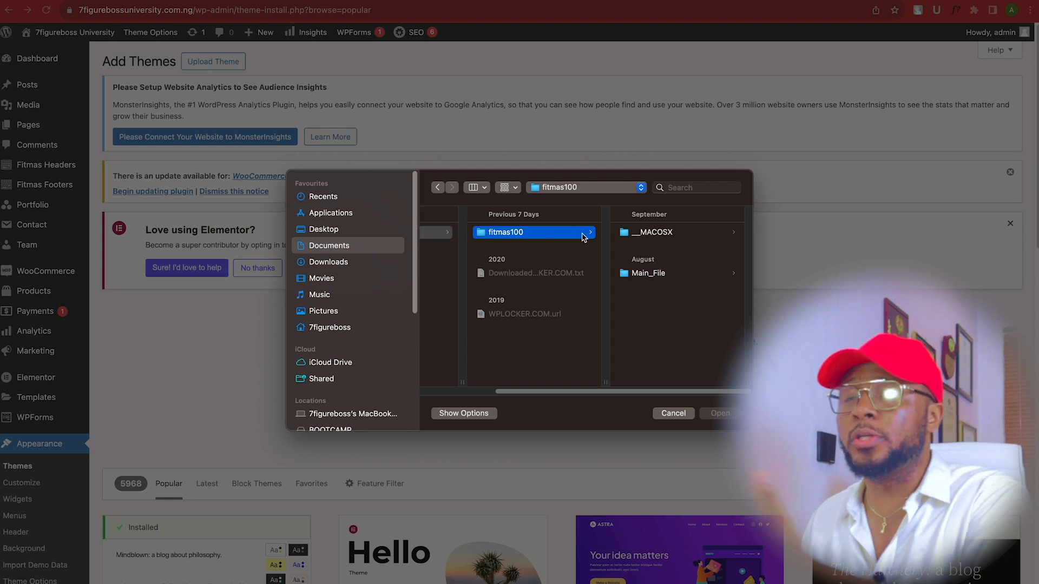
pyautogui.click(646, 273)
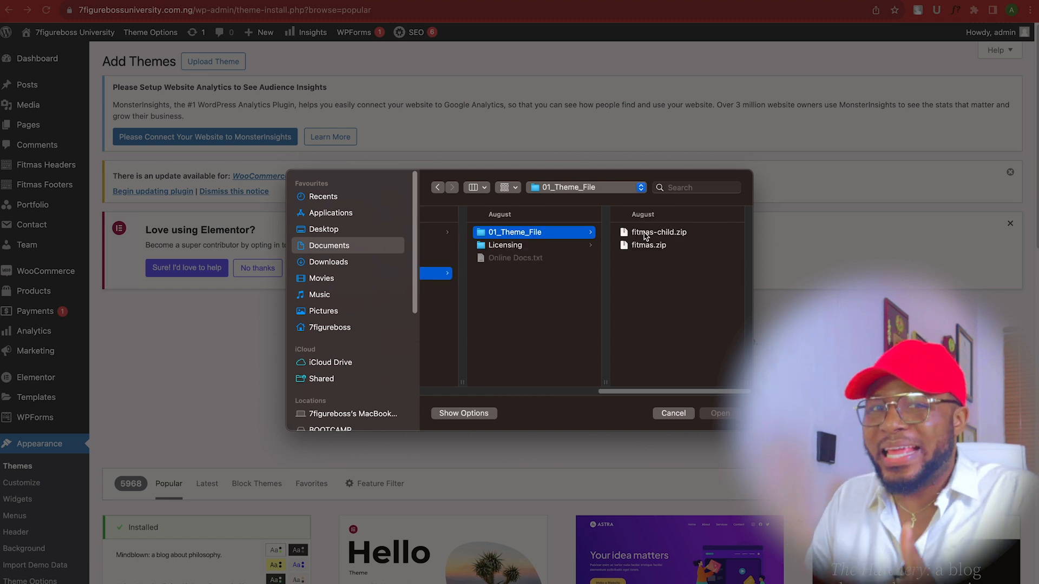
pyautogui.click(648, 246)
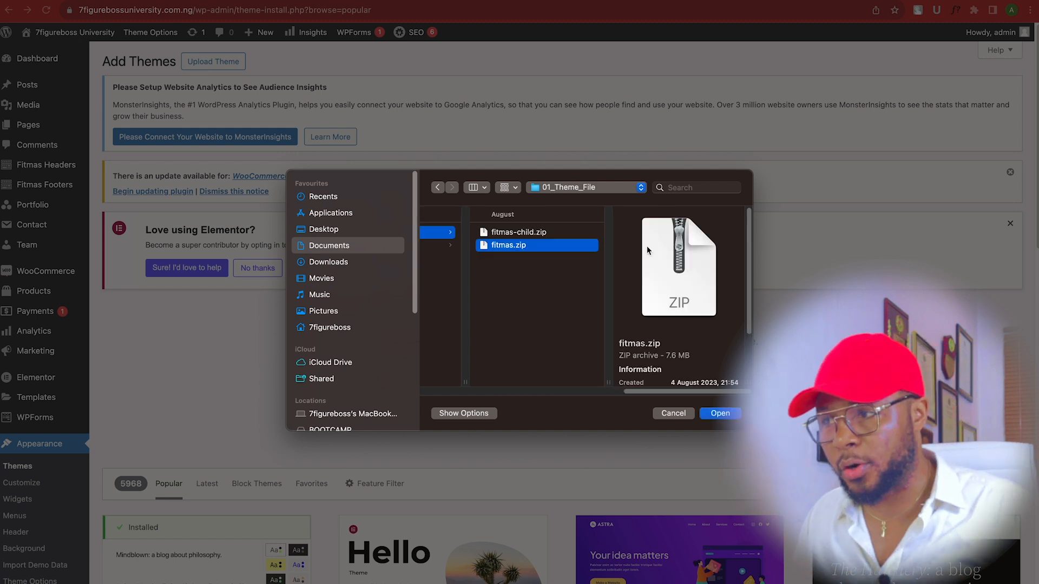
pyautogui.click(720, 414)
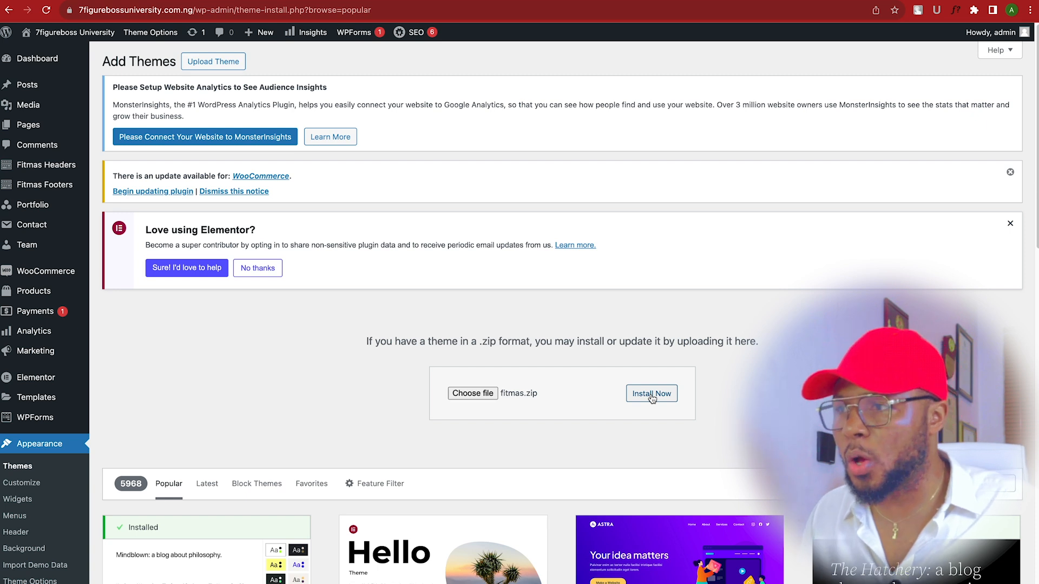
pyautogui.click(652, 398)
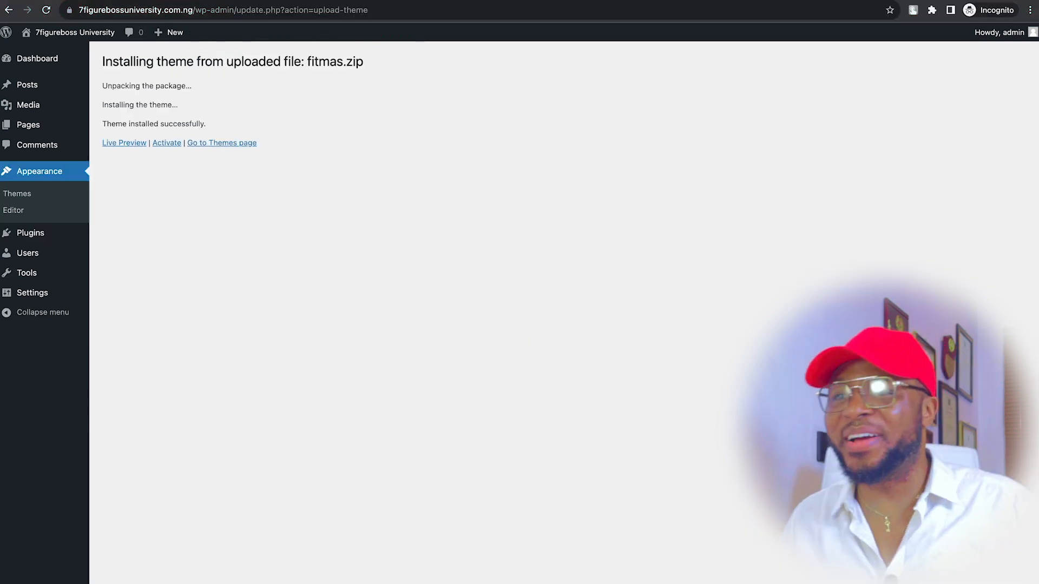
pyautogui.click(167, 144)
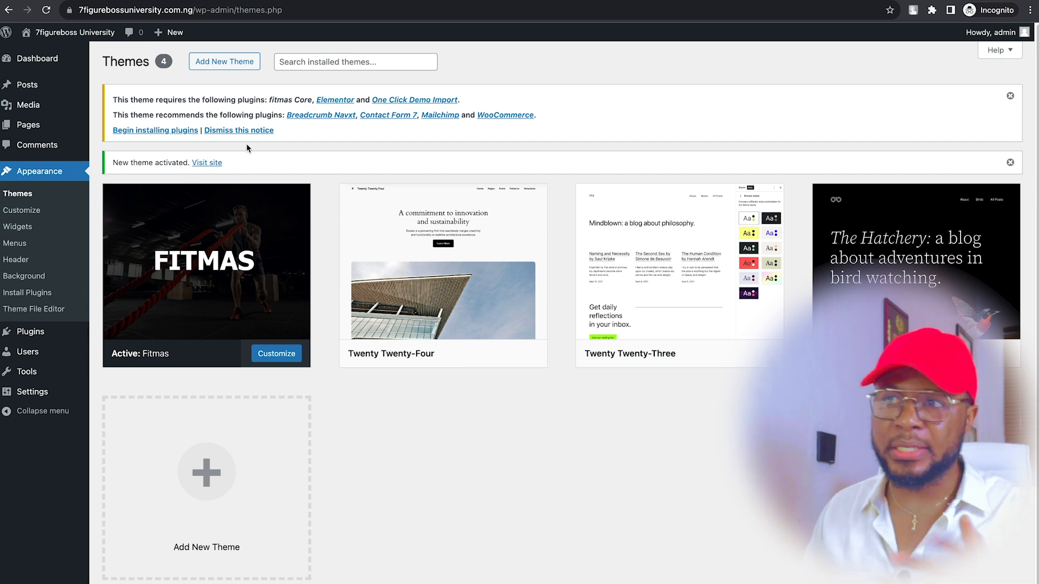
# - Bulk install the theme's plugins: fitmas Core, Elementor, One Click Demo Import, Breadcrumb Navxt, Contact Form 7, Mailchimp and WooCommerce
pyautogui.click(145, 131)
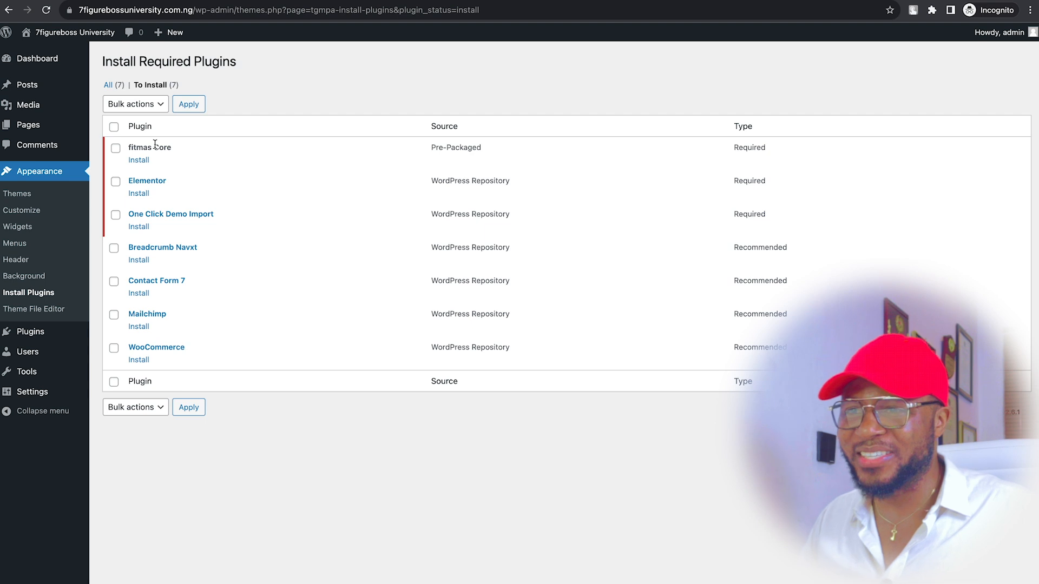
pyautogui.click(116, 147)
pyautogui.click(115, 181)
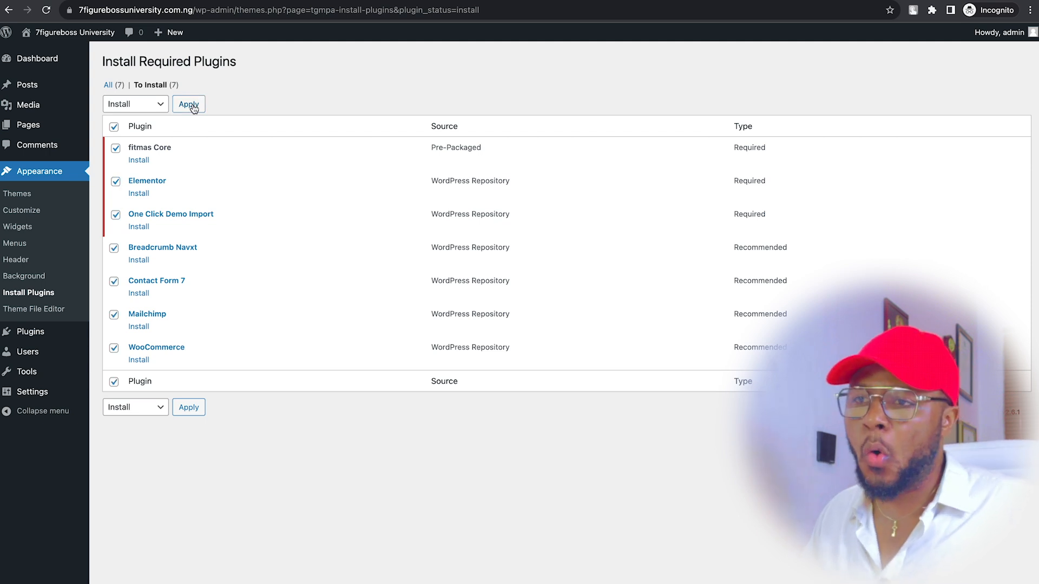
pyautogui.click(193, 107)
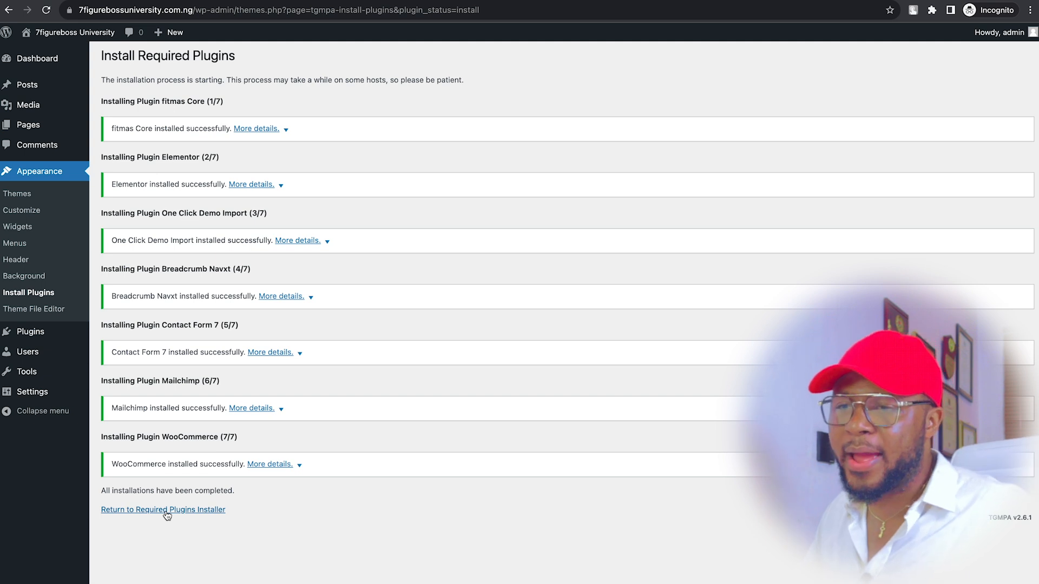
# - Return to the required plugins list and activate all the installed plugins together
pyautogui.click(166, 512)
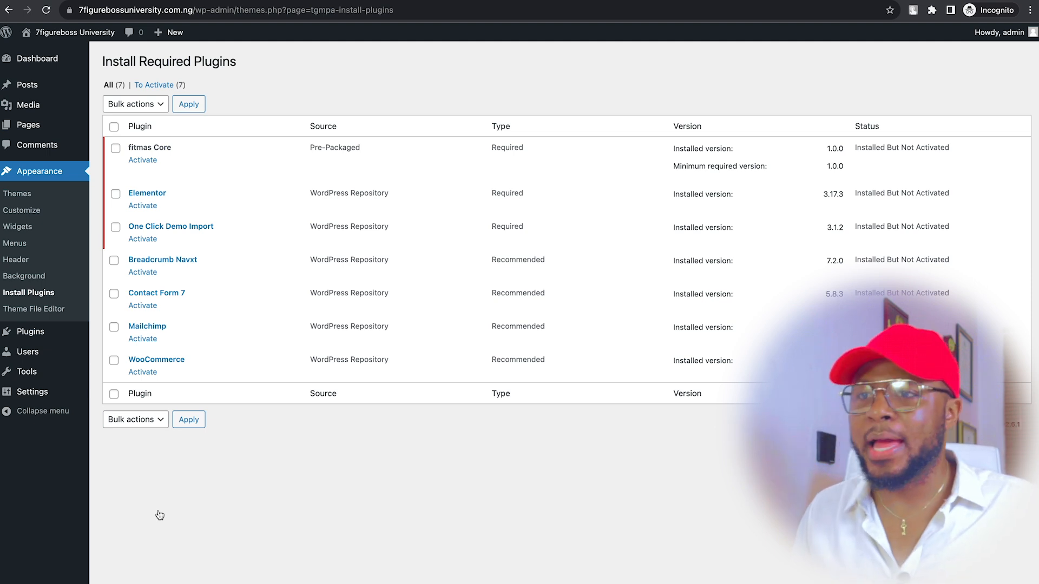
pyautogui.click(114, 126)
pyautogui.click(136, 104)
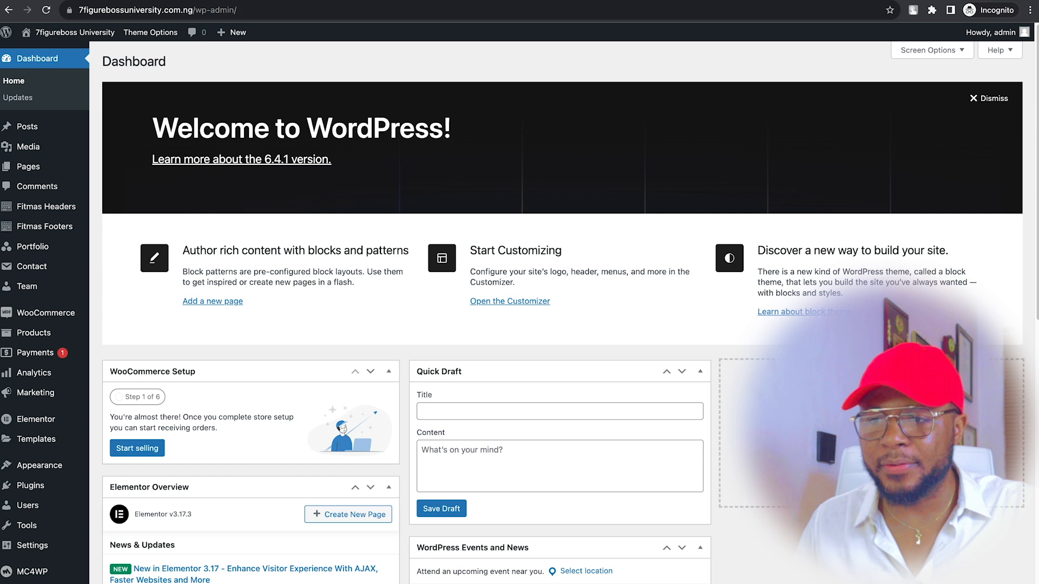
# - Import the demo data of the Fitmas theme into the site
pyautogui.moveTo(123, 560)
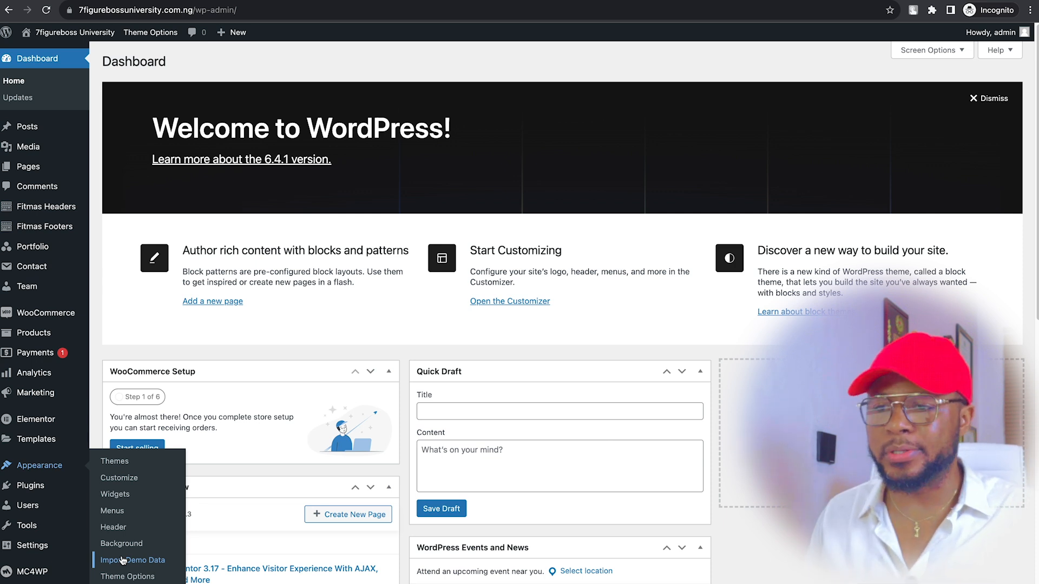
pyautogui.click(123, 560)
pyautogui.click(150, 532)
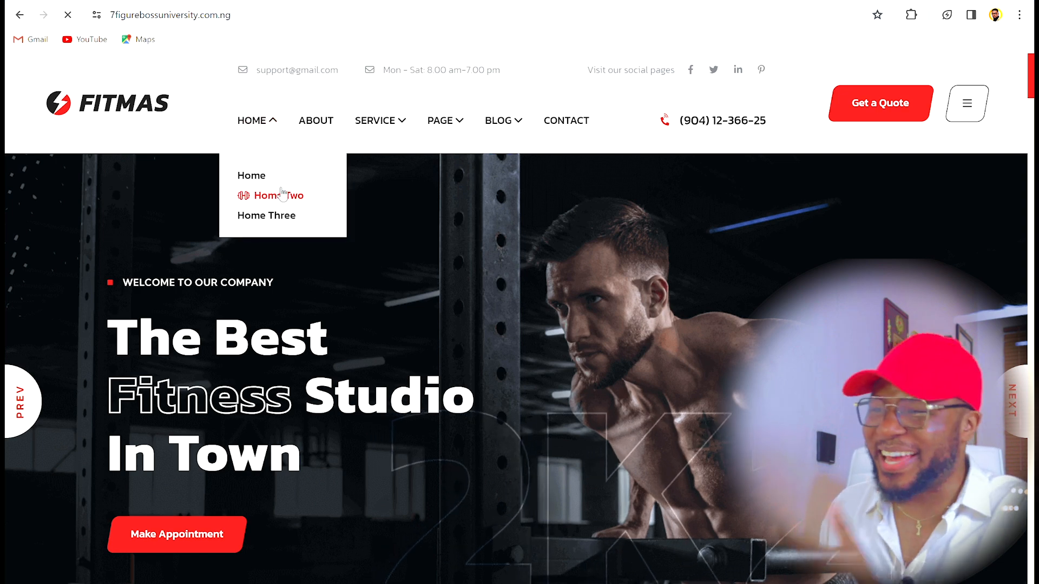
# - View the live site's Home Two layout, then look over the Service, Page and Blog entries of the home page navigation
pyautogui.click(282, 194)
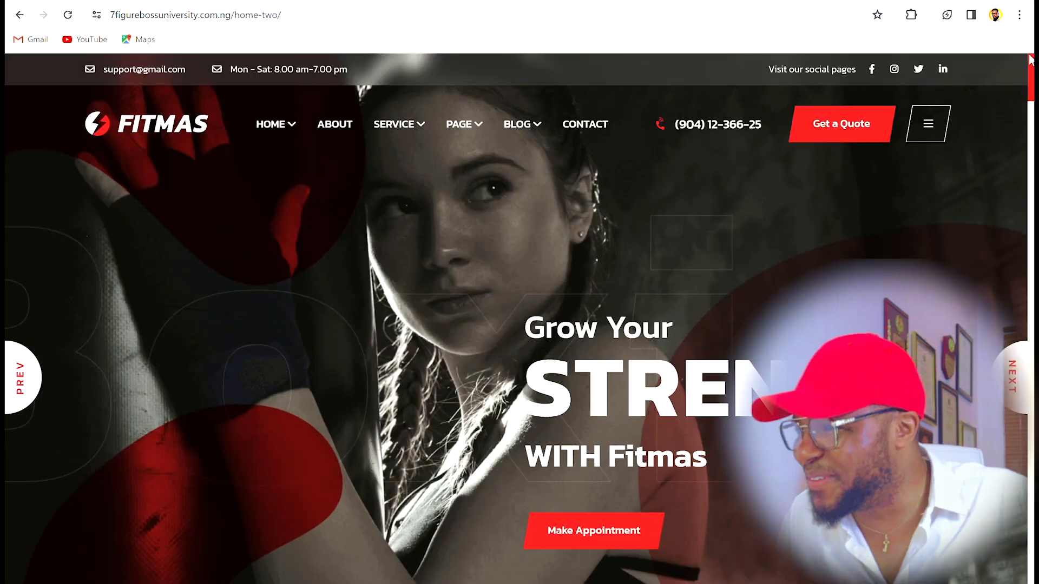
pyautogui.scroll(-15, 1013, 273)
pyautogui.moveTo(1010, 269); pyautogui.dragTo(1011, 492)
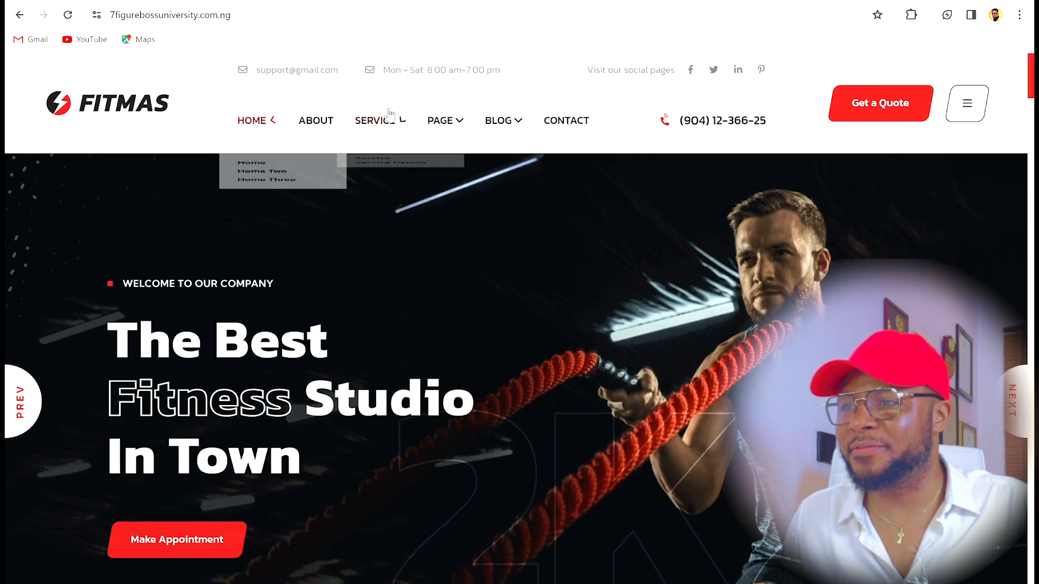
pyautogui.moveTo(391, 117)
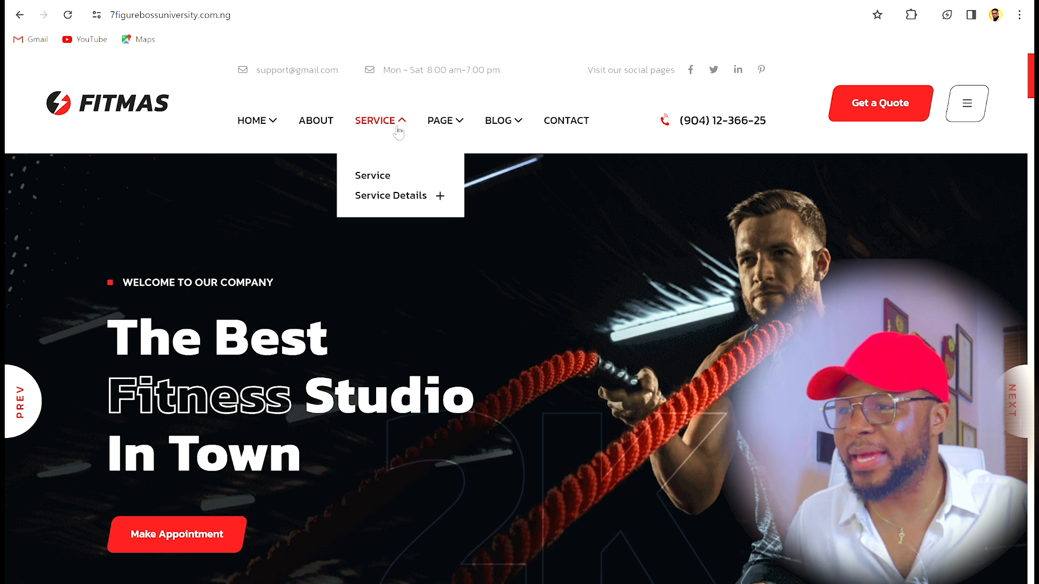
pyautogui.moveTo(457, 123)
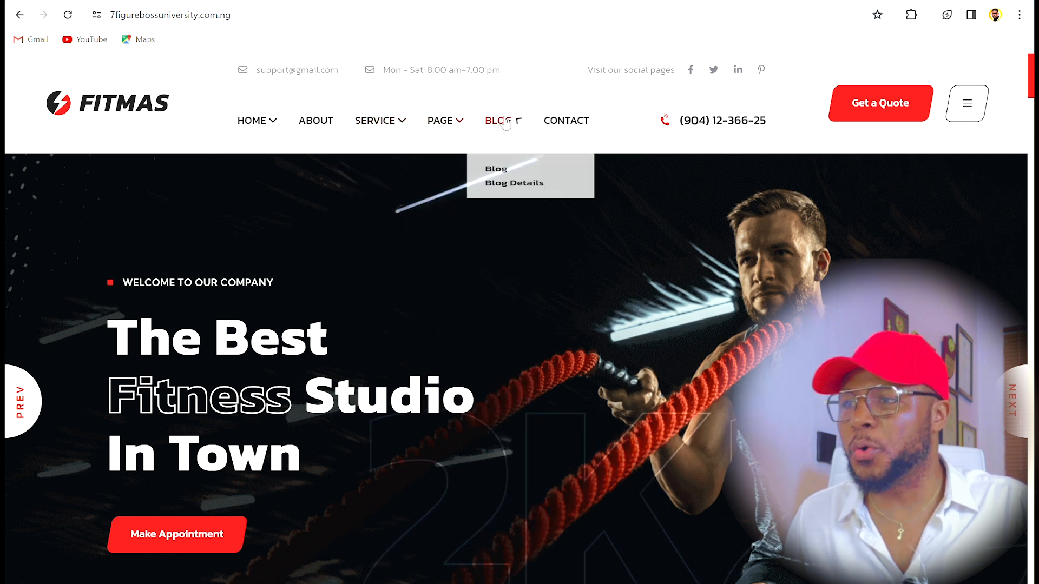